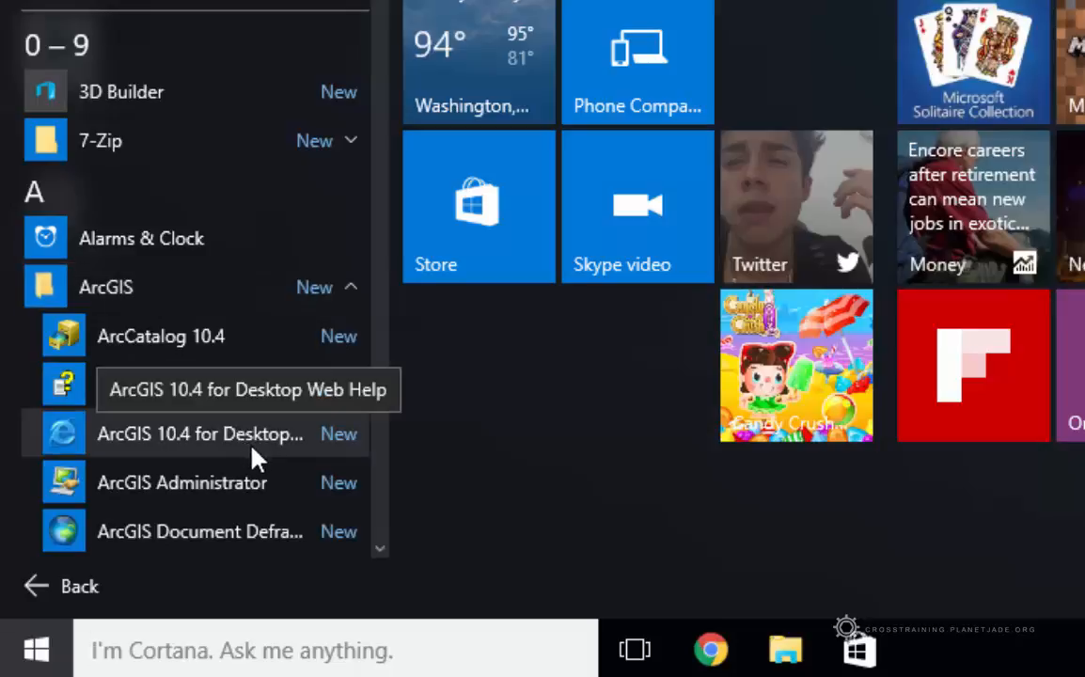
Run ArcGIS Administrator as administrator from the Start menu's ArcGIS folder
scroll(271, 313, "down", 5)
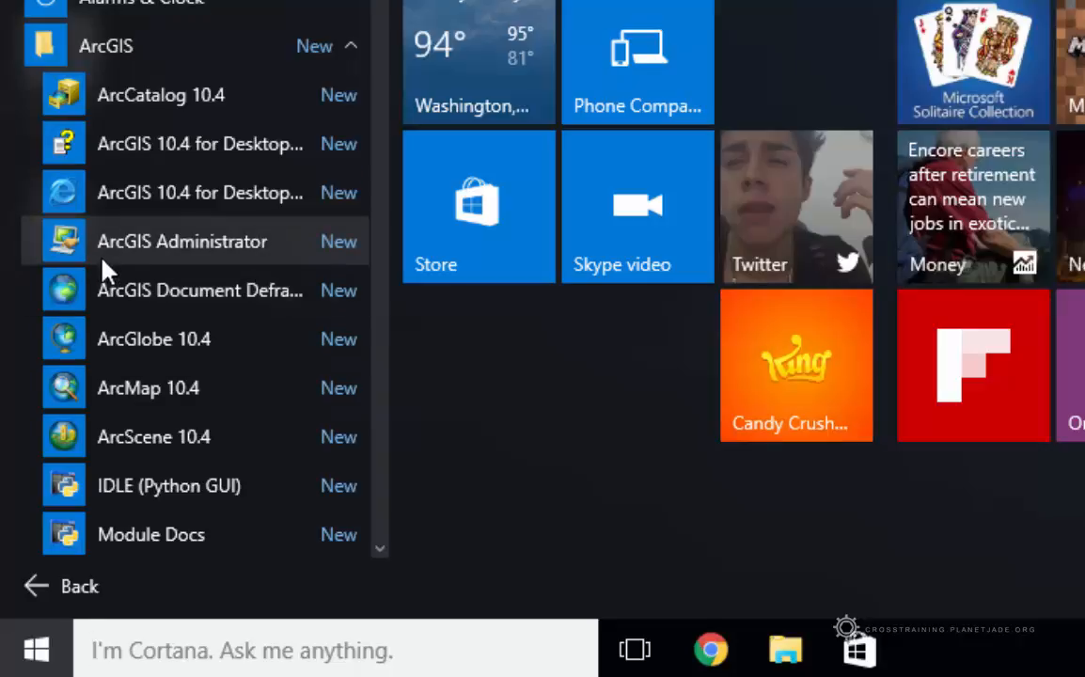
right_click(249, 241)
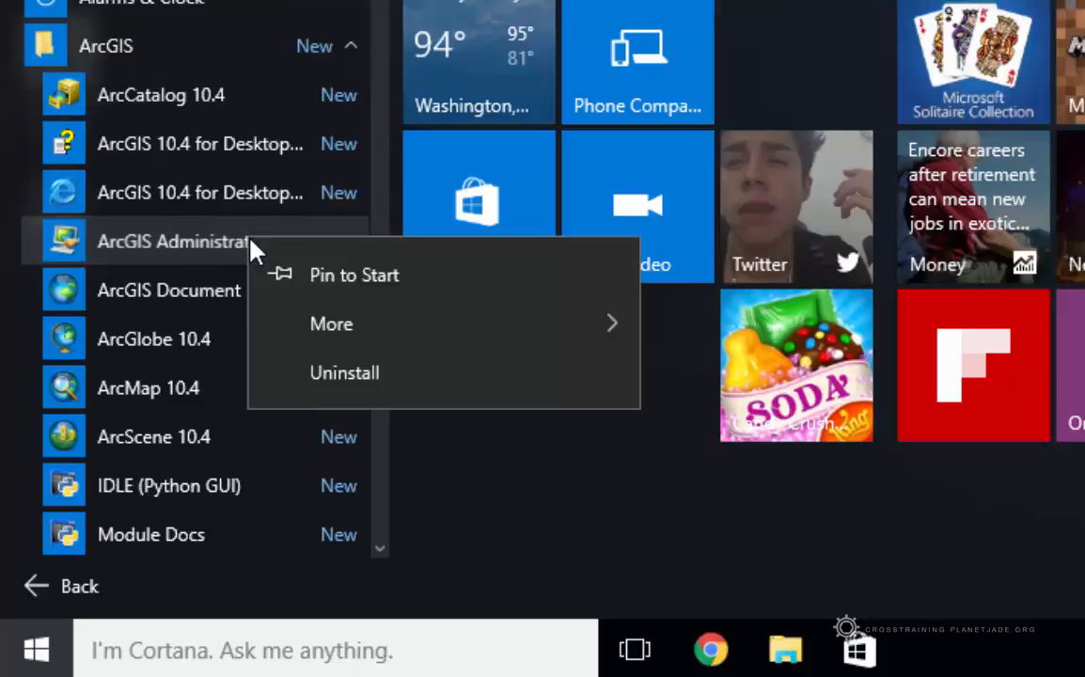
mouse_move(327, 332)
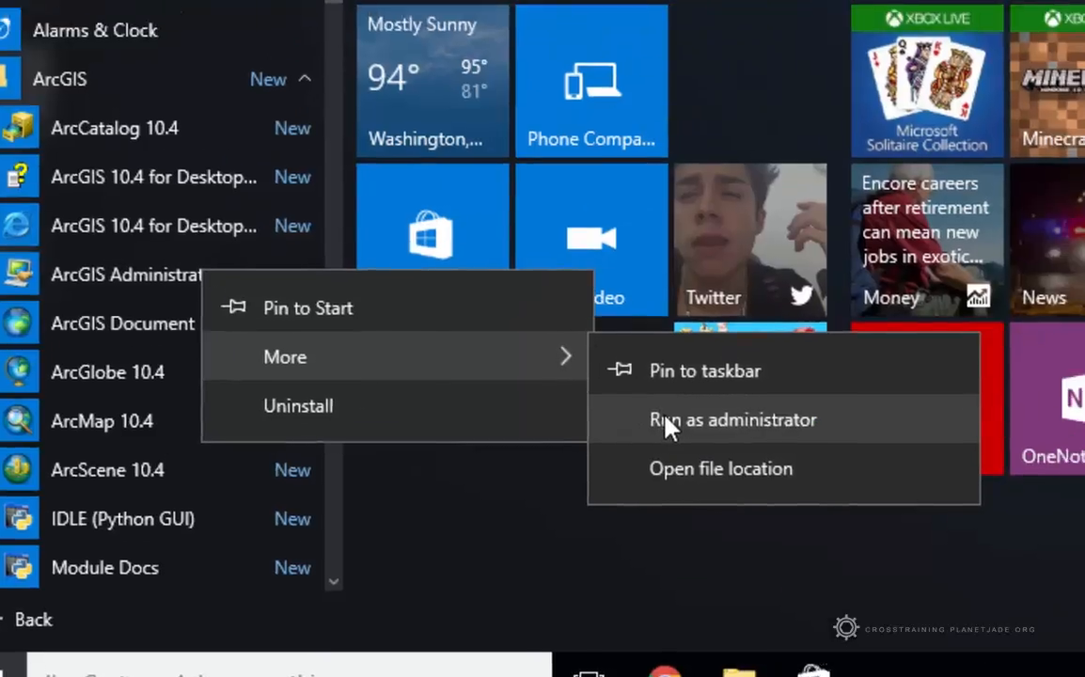
left_click(668, 424)
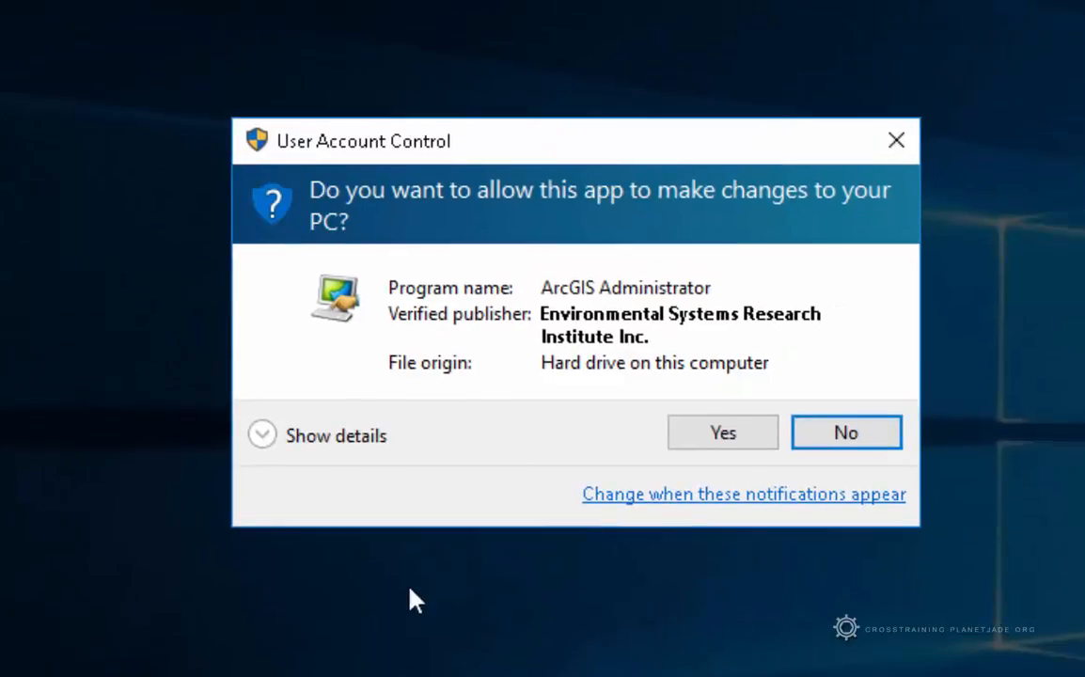
Allow the UAC prompt and place the Administrator wizard and Explorer side by side
left_click(705, 434)
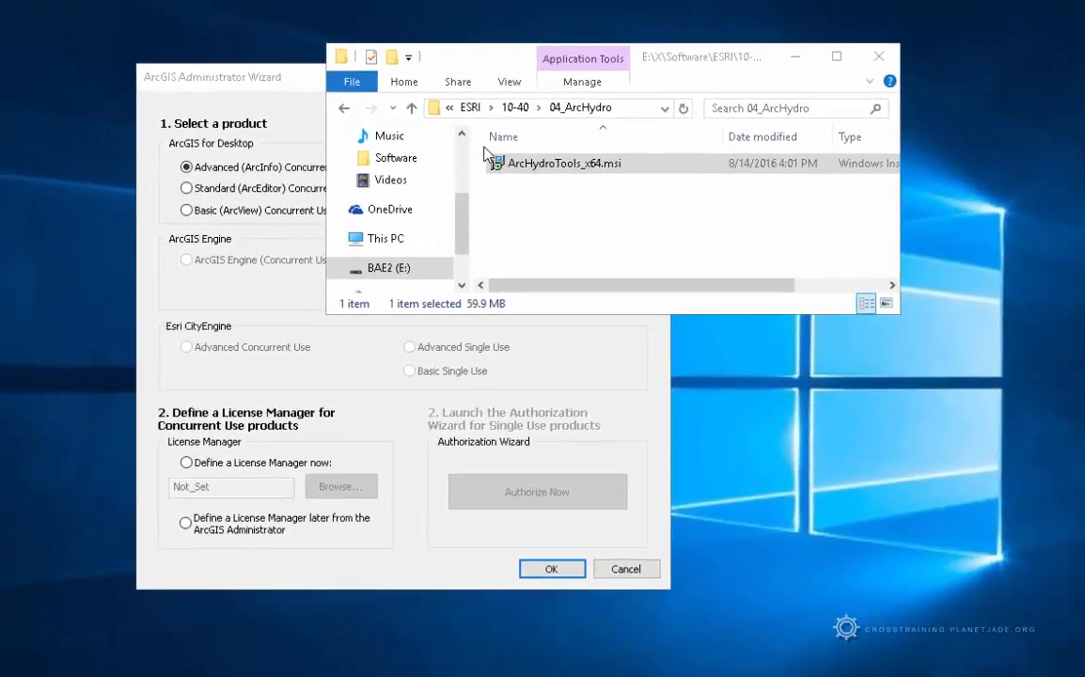
left_click_drag(477, 67, 770, 73)
left_click_drag(413, 83, 258, 76)
left_click_drag(771, 65, 666, 79)
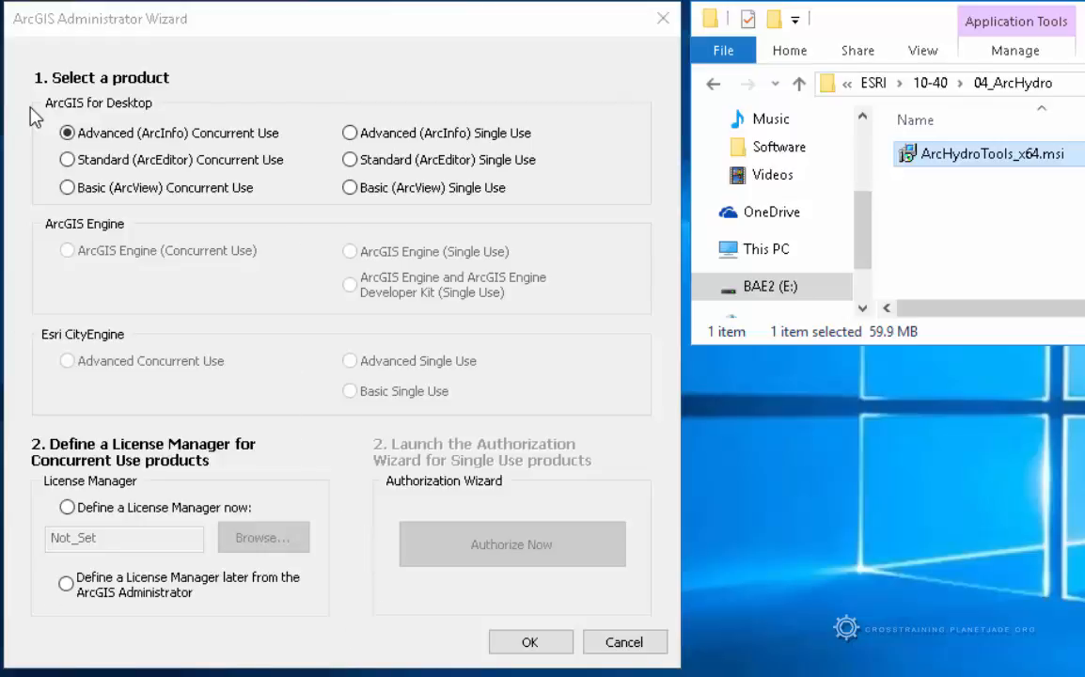
Select Advanced (ArcInfo) Single Use and start the Software Authorization Wizard
left_click(347, 132)
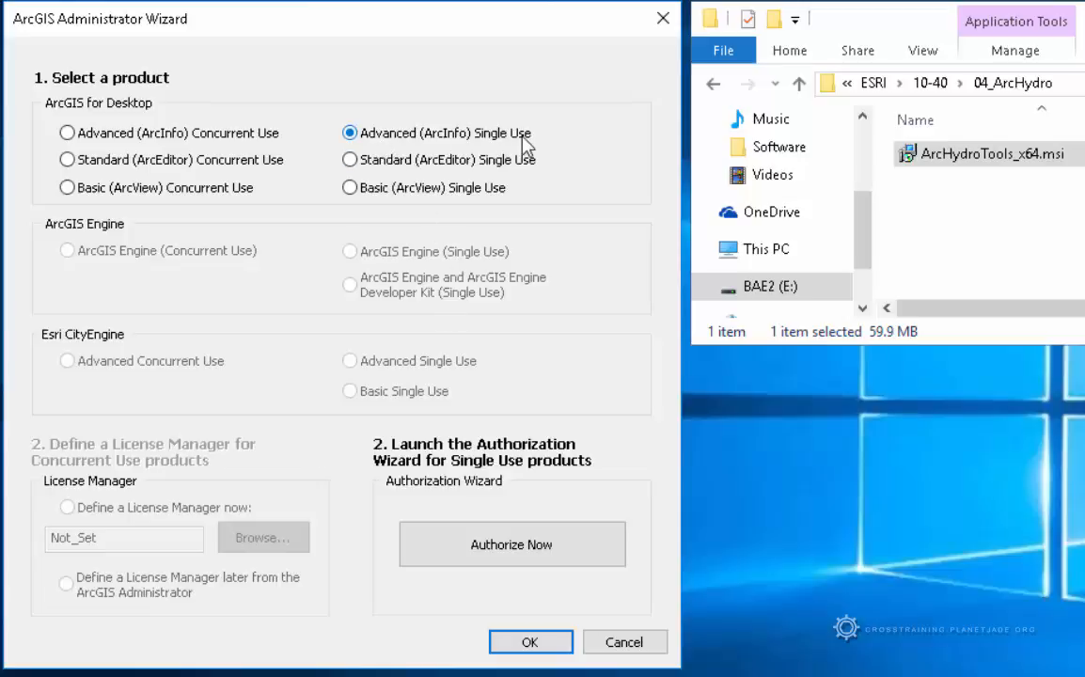
left_click(549, 567)
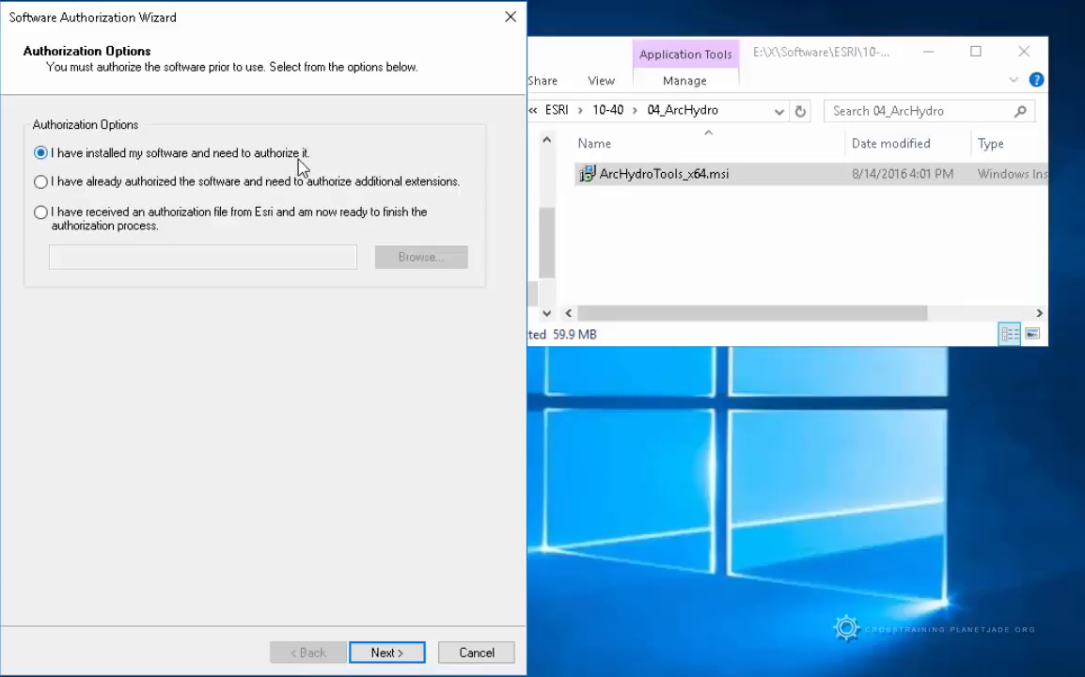
Keep the installed-software option and Internet authorization with Esri, advancing past both pages
left_click(403, 658)
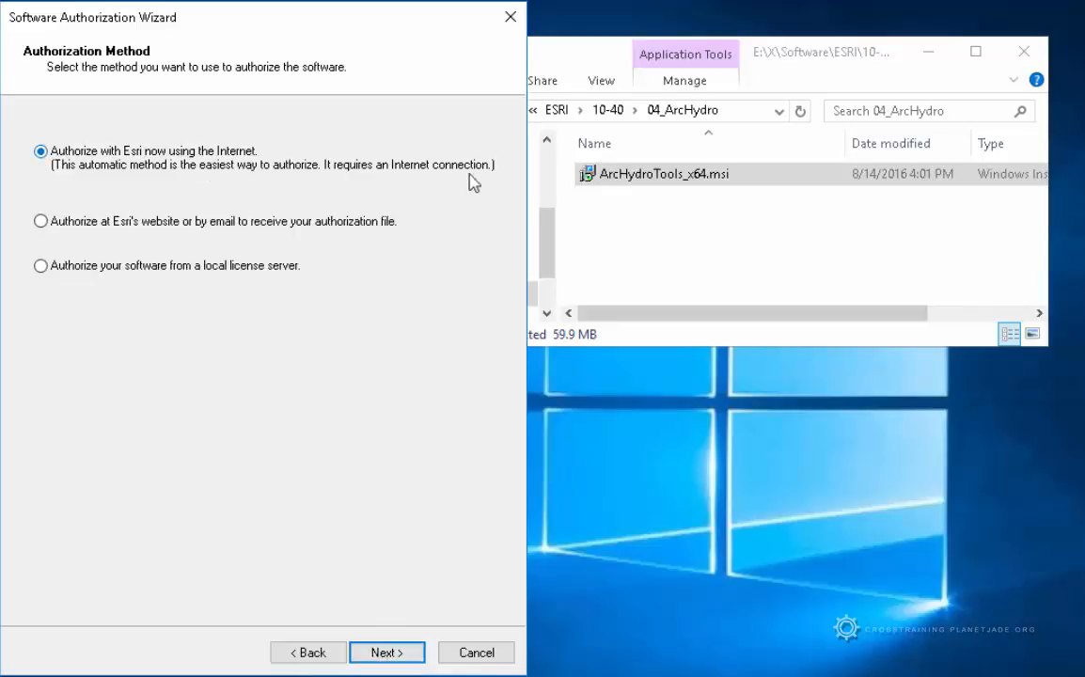
left_click(410, 654)
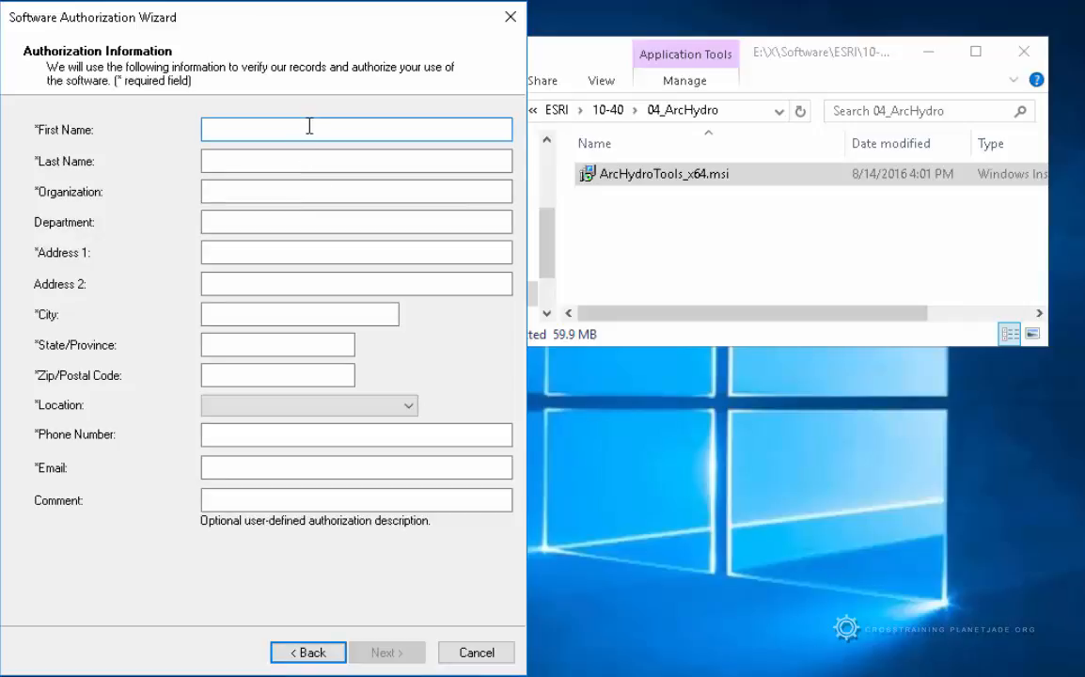
Enter the user's first and last name and organization in the authorization form
type("Cross")
key("Tab")
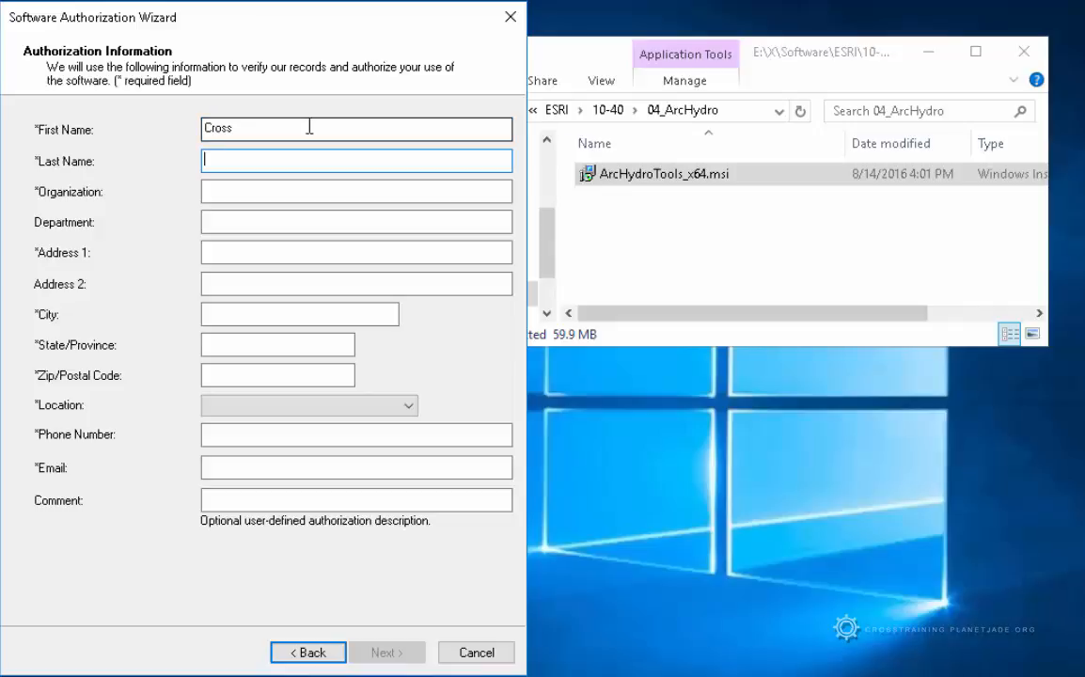
key("shift+Tab")
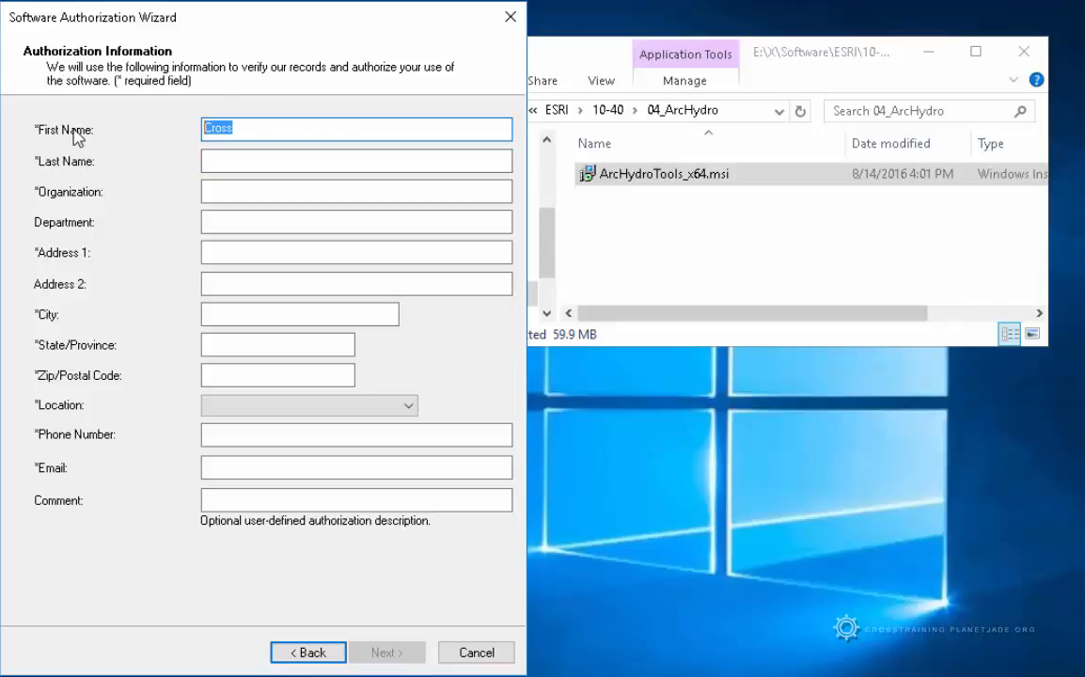
key("Tab")
key("Tab")
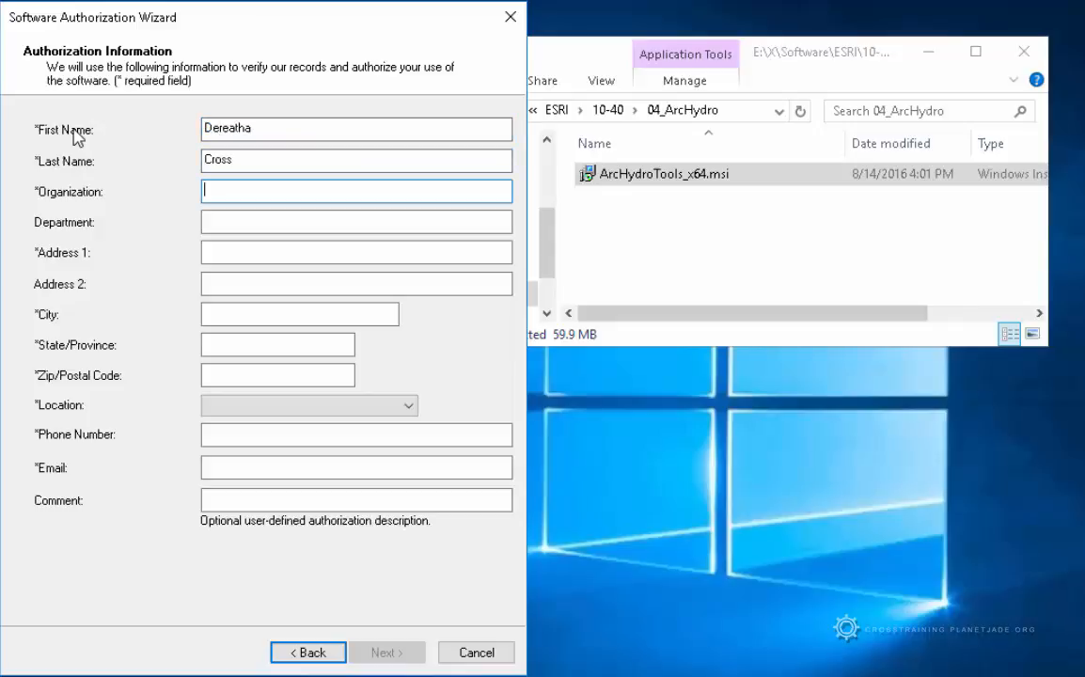
type("Kansas State University")
key("Tab")
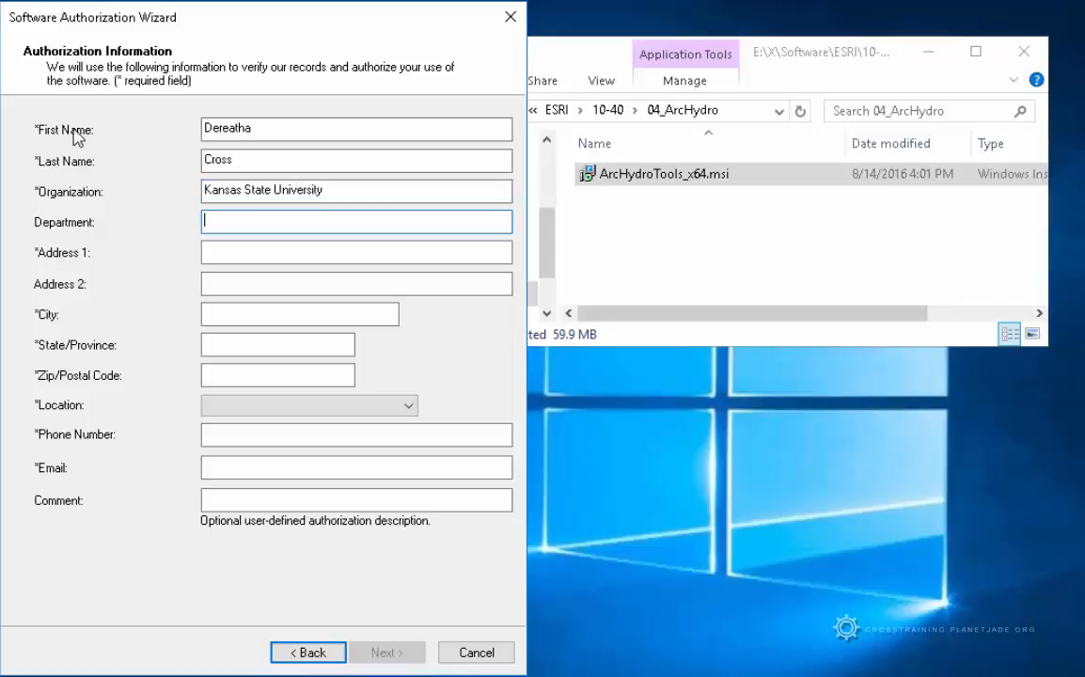
key("Tab")
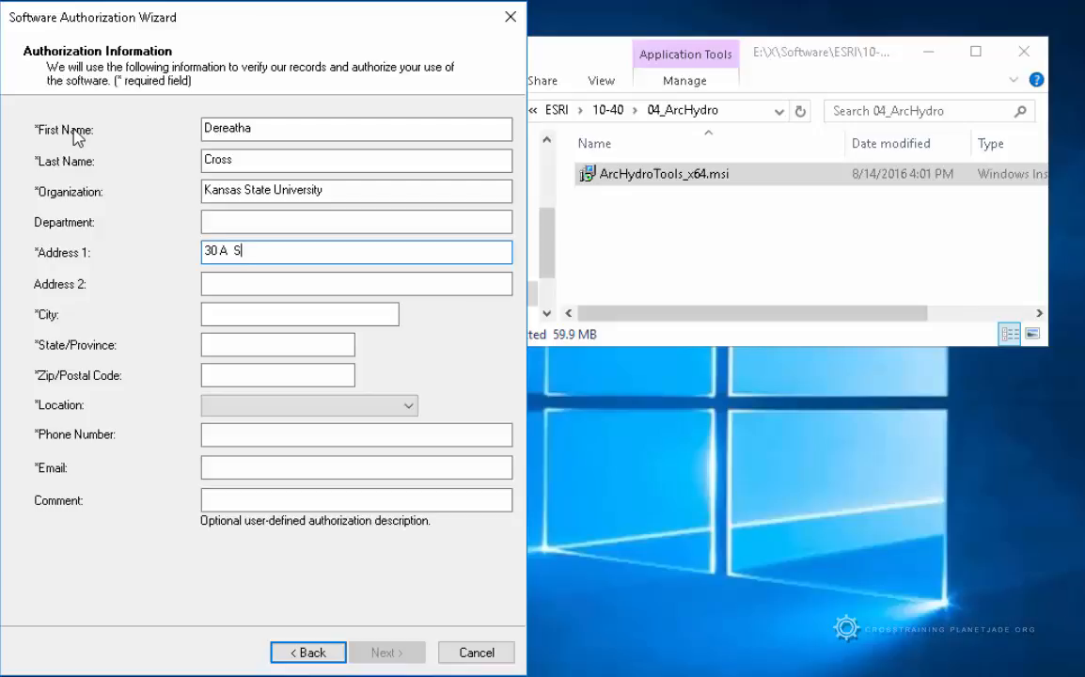
Fill in the postal address fields and set the country to United States
type("eaton Hall")
left_click(242, 313)
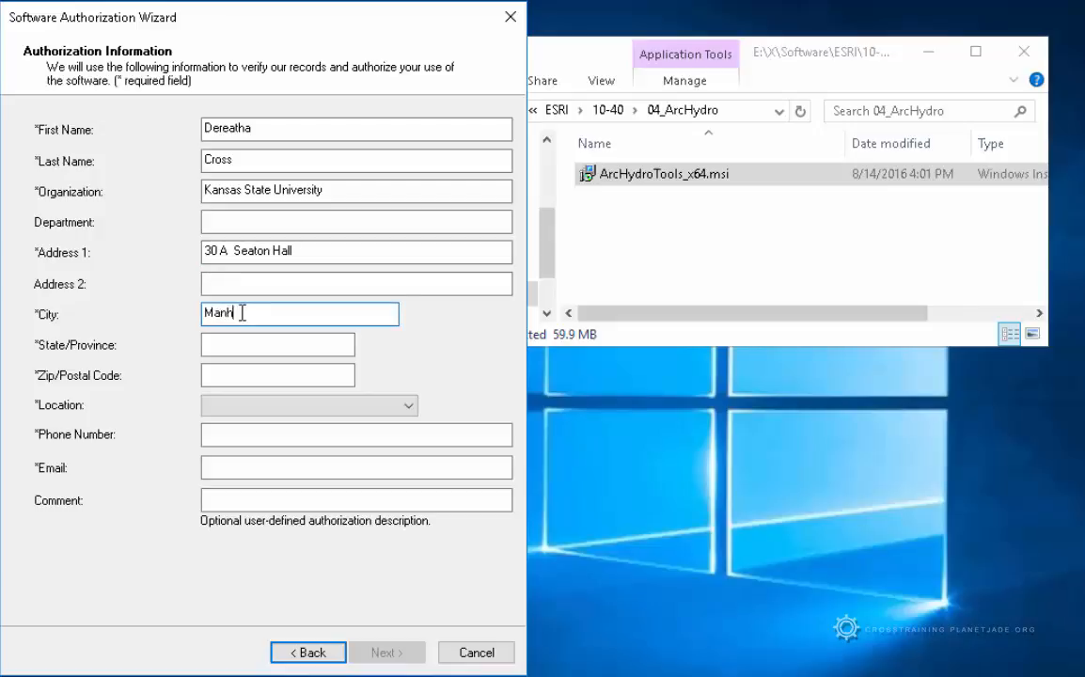
type("Manhattan")
key("Tab")
type("K")
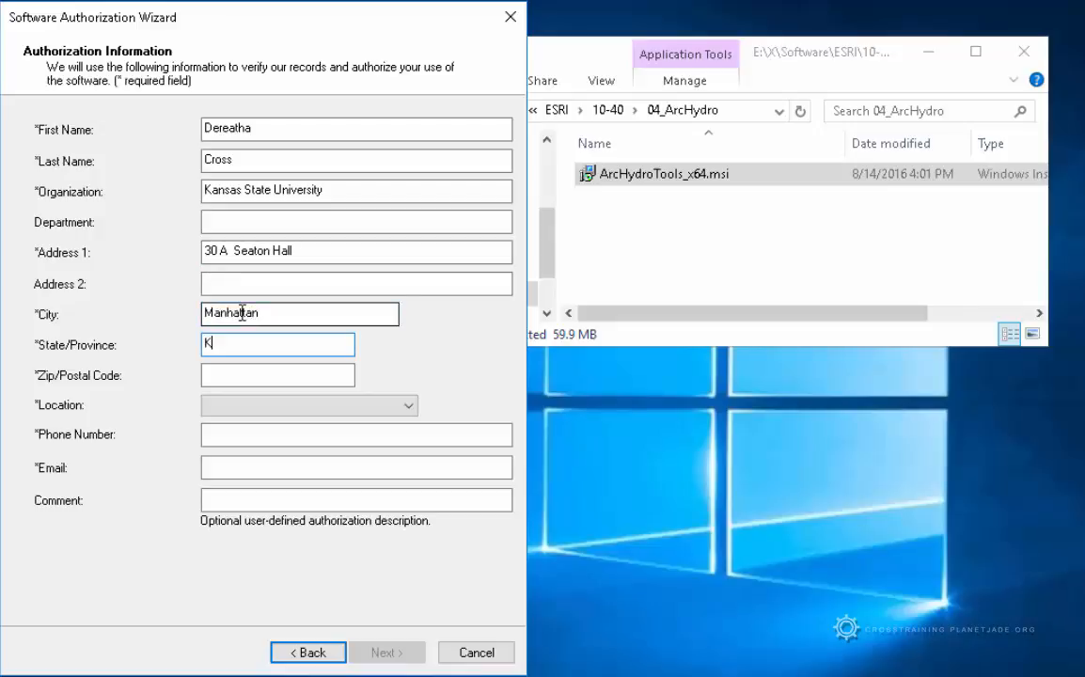
type("ansas")
key("Tab")
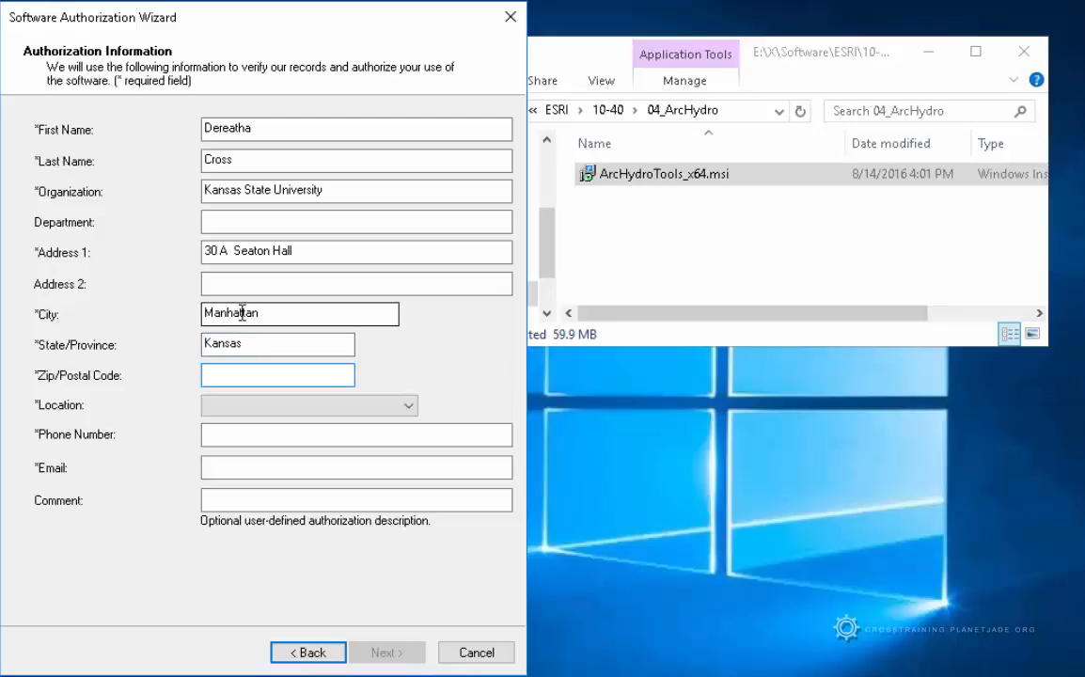
type("66506")
left_click(385, 408)
scroll(339, 649, "down", 6)
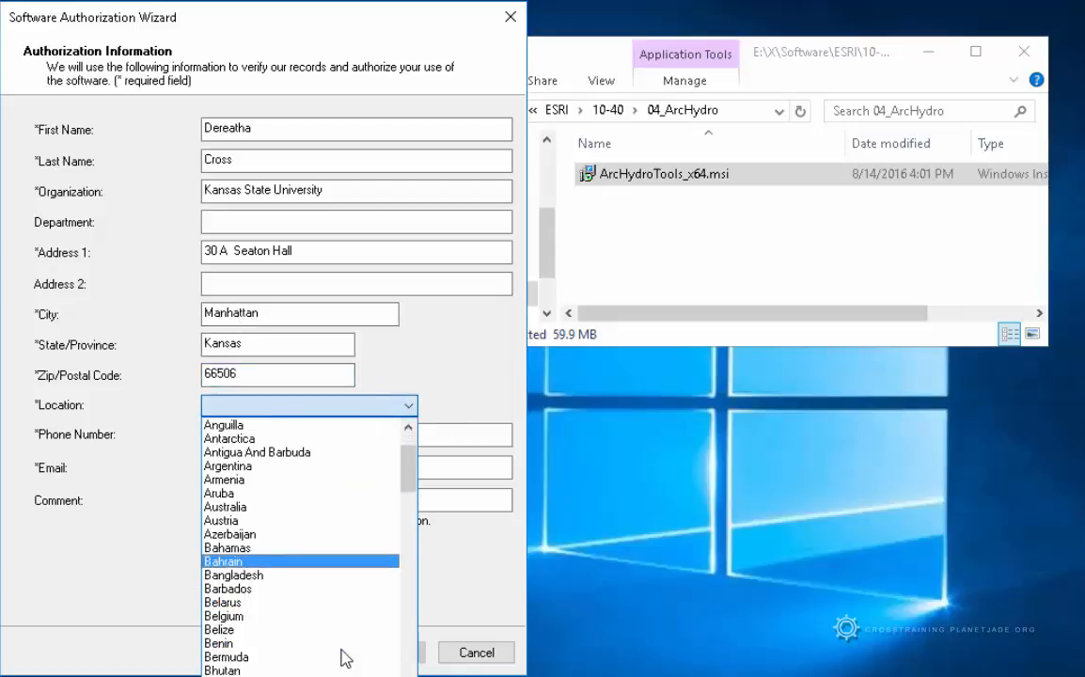
scroll(340, 648, "down", 20)
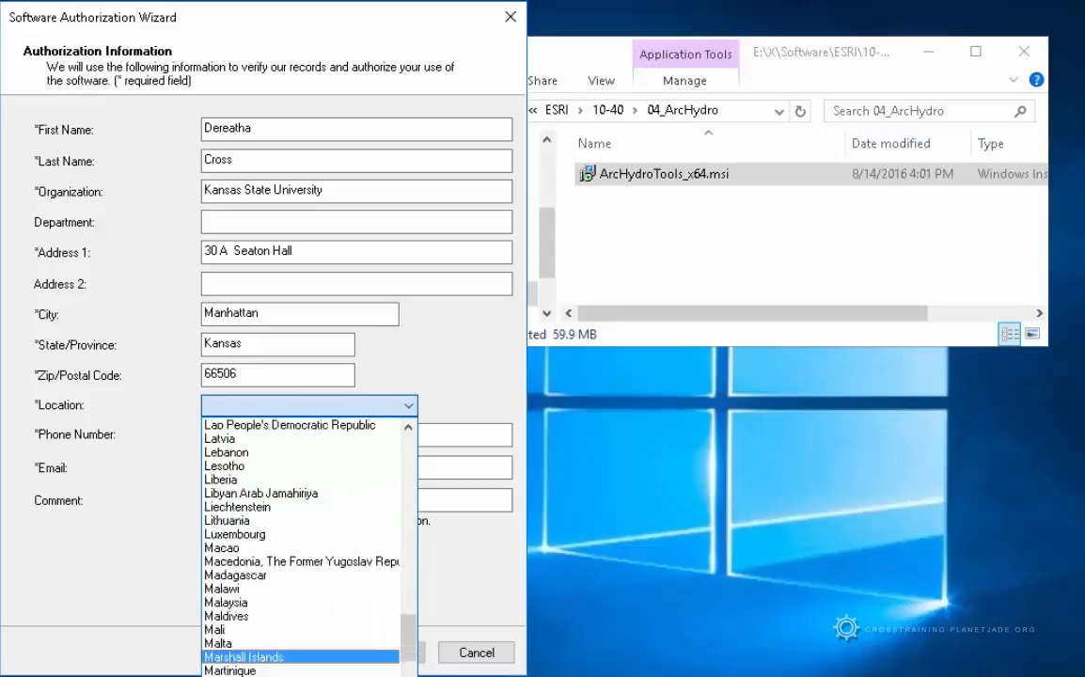
scroll(311, 583, "down", 20)
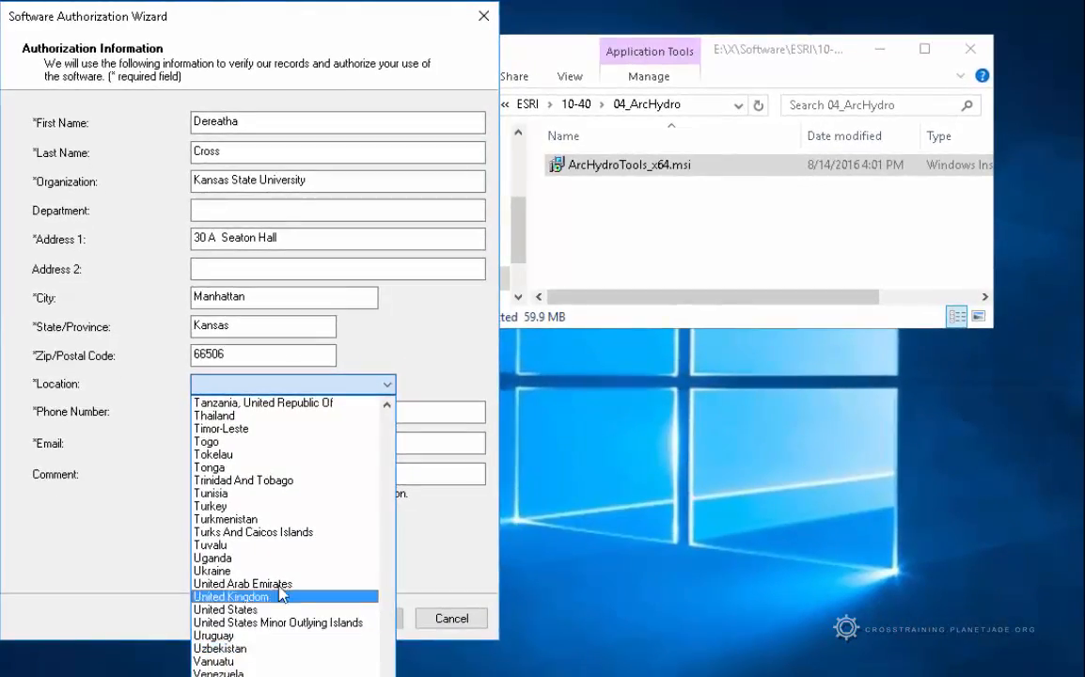
left_click(244, 609)
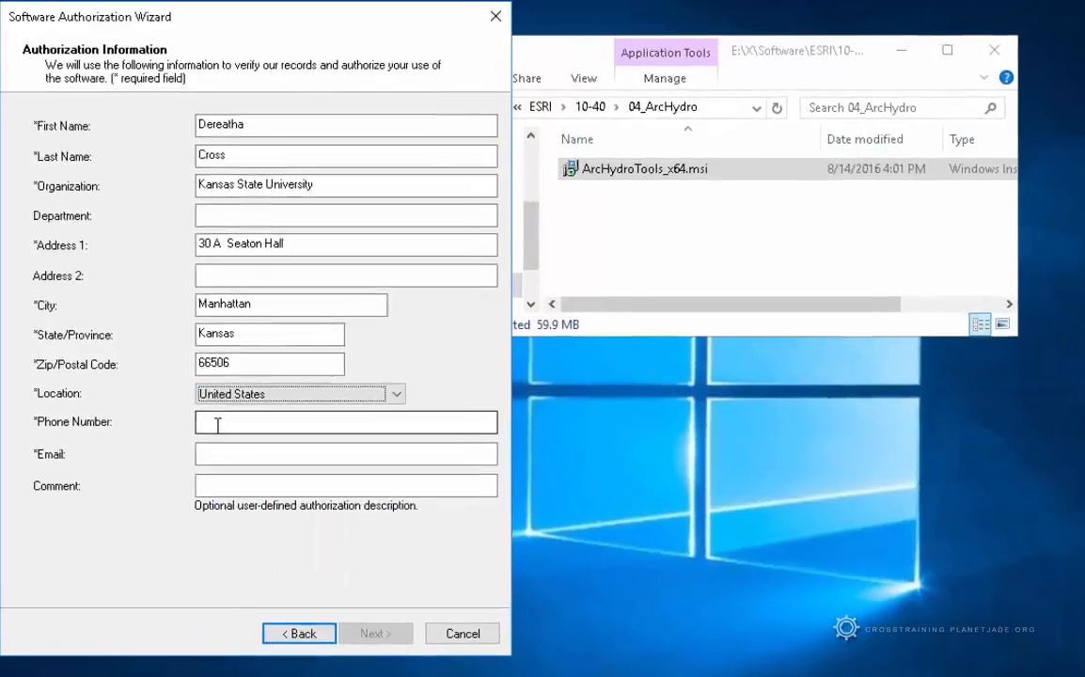
Enter the dash-formatted phone number and e-mail address, then continue
left_click(214, 414)
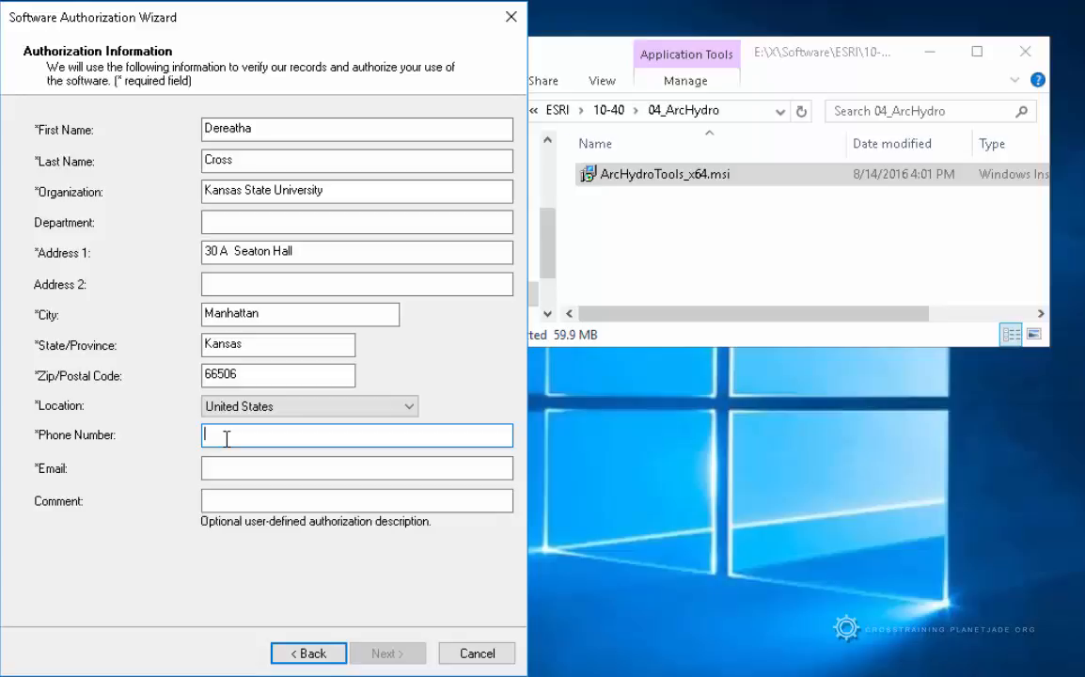
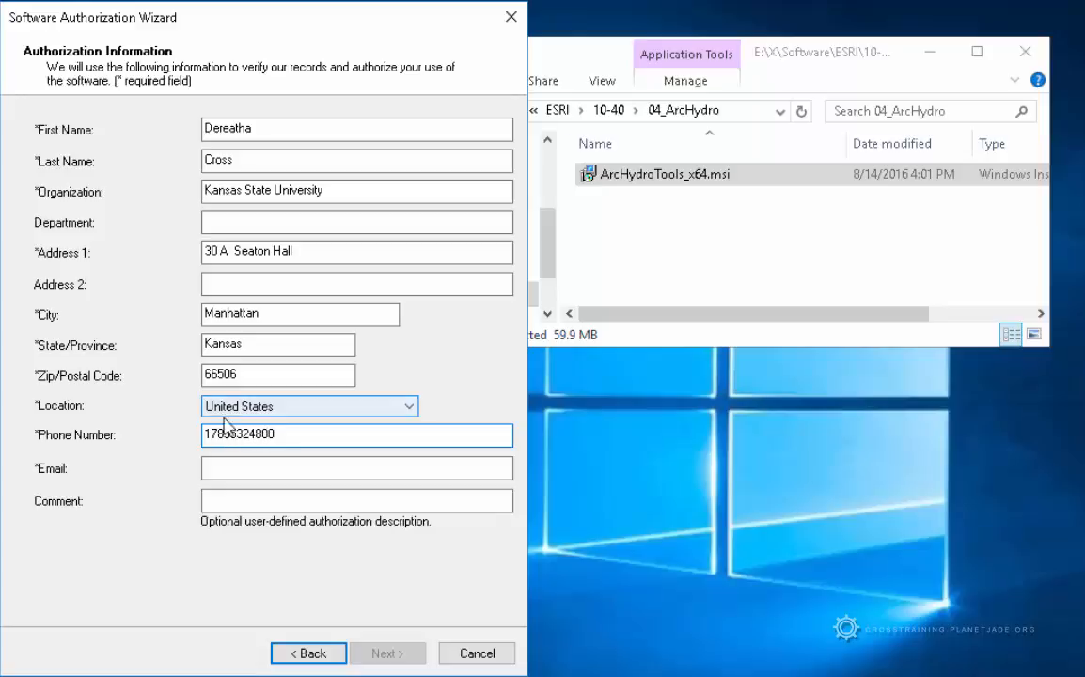
left_click(210, 435)
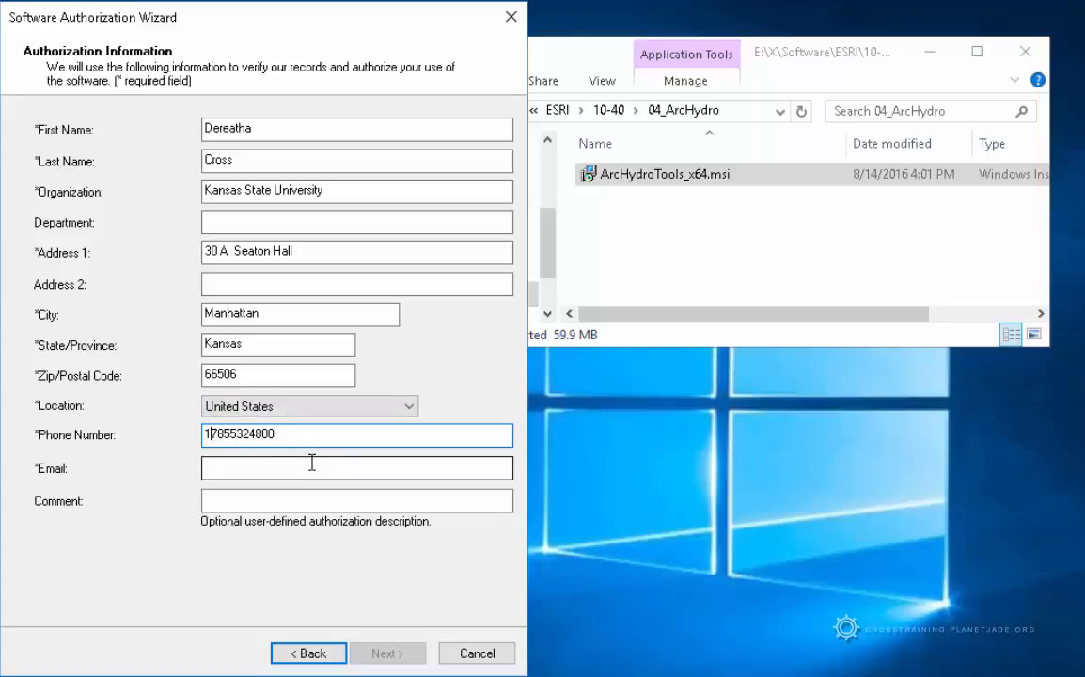
type("-")
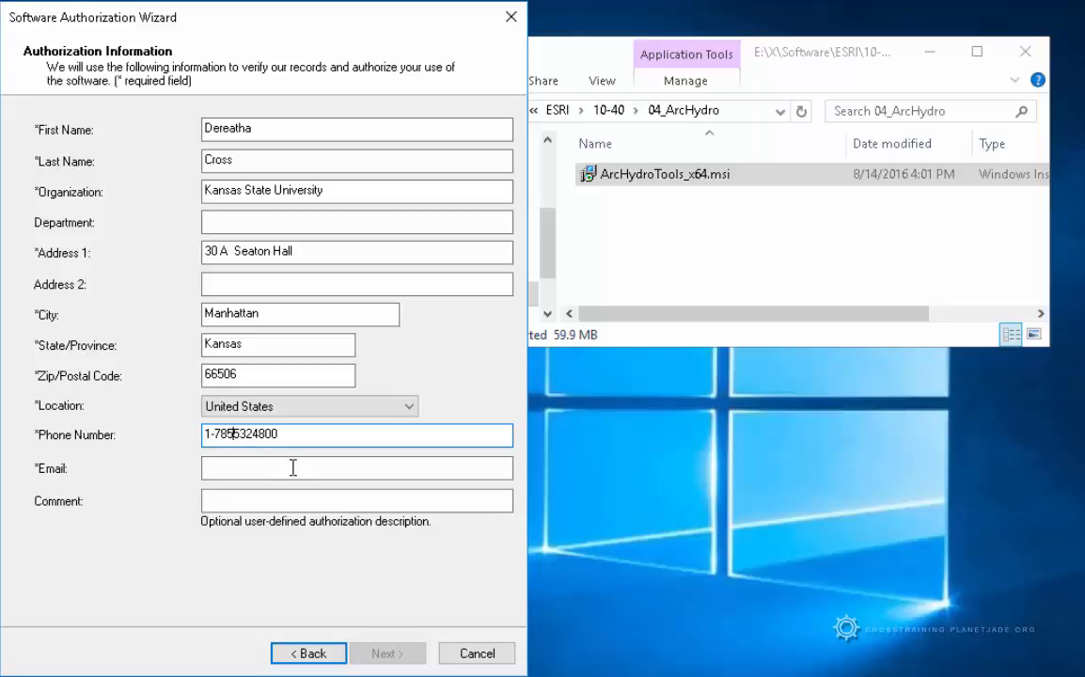
left_click(233, 434)
type("-")
left_click(259, 434)
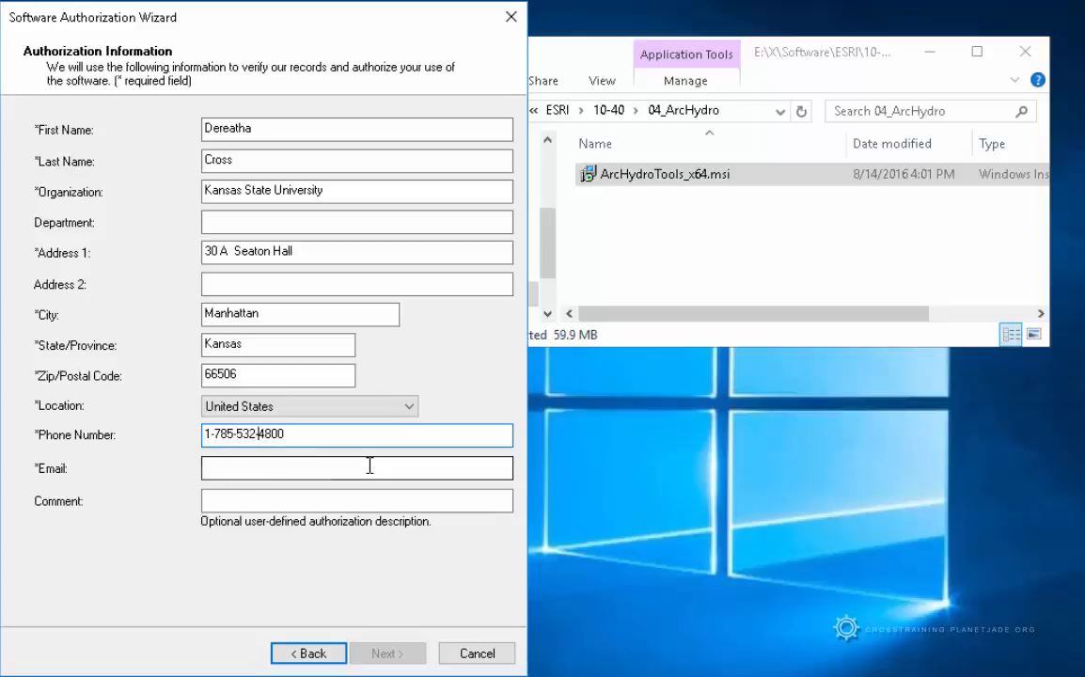
type("-")
left_click(281, 471)
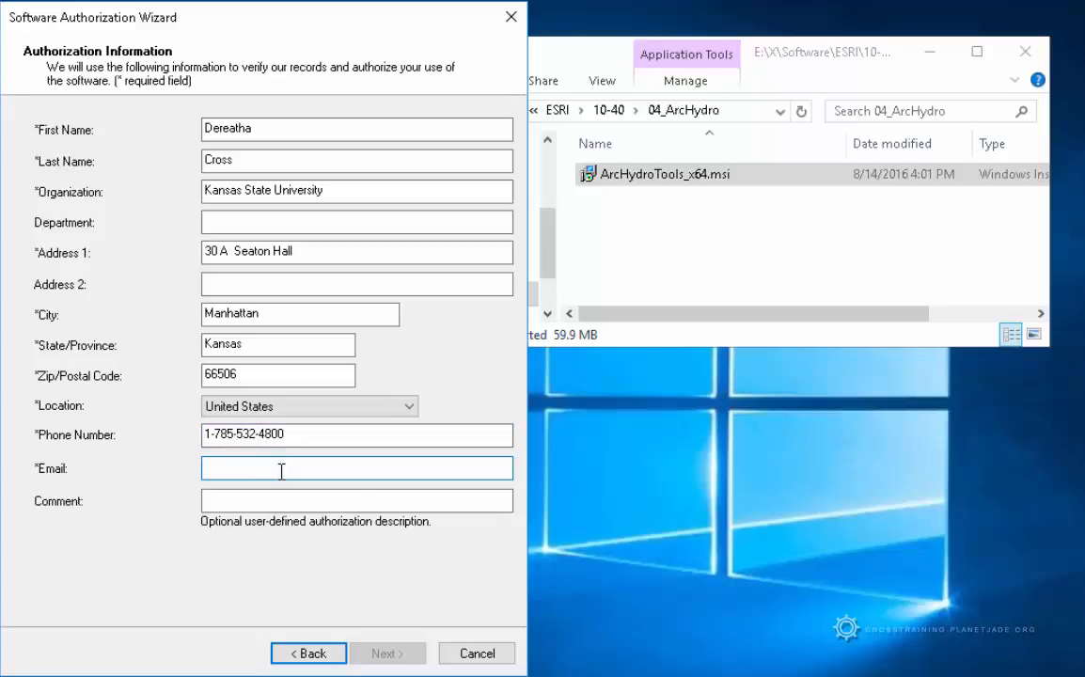
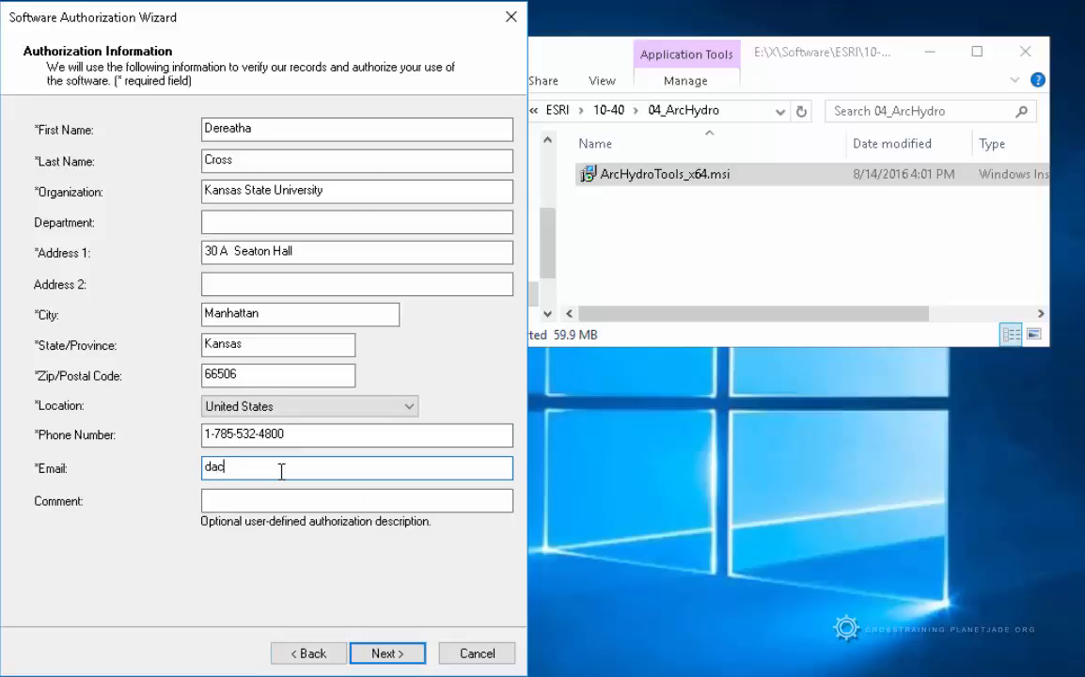
left_click(410, 657)
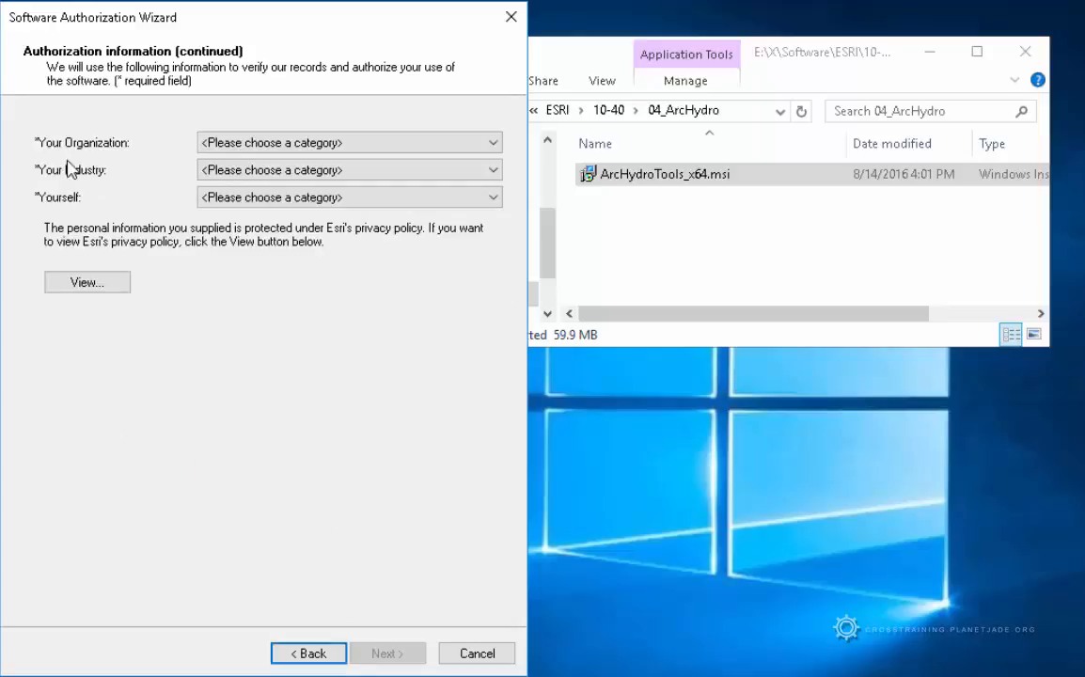
Set organization Education-Staff/Faculty, industry Higher Education, role Educator, and continue
left_click(468, 148)
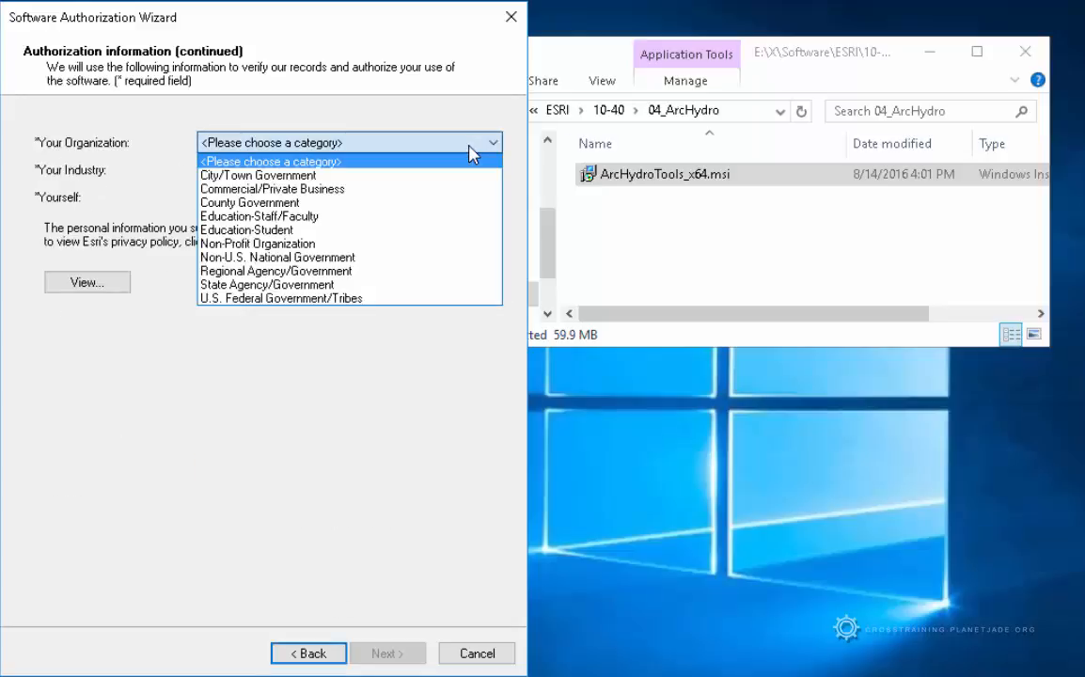
left_click(437, 218)
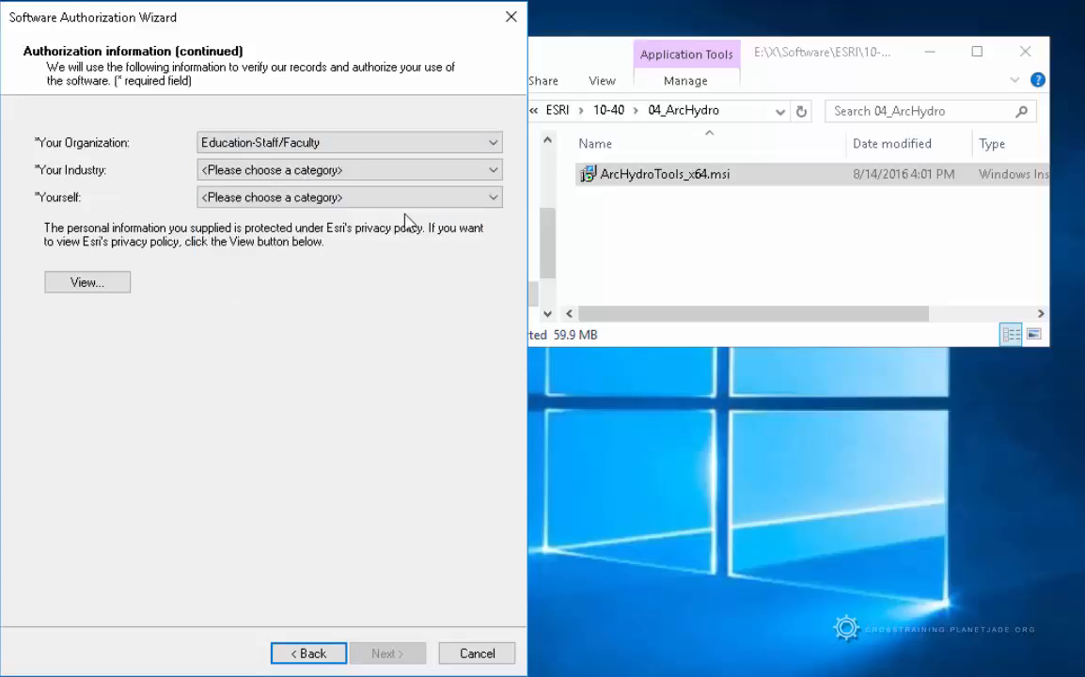
left_click(369, 173)
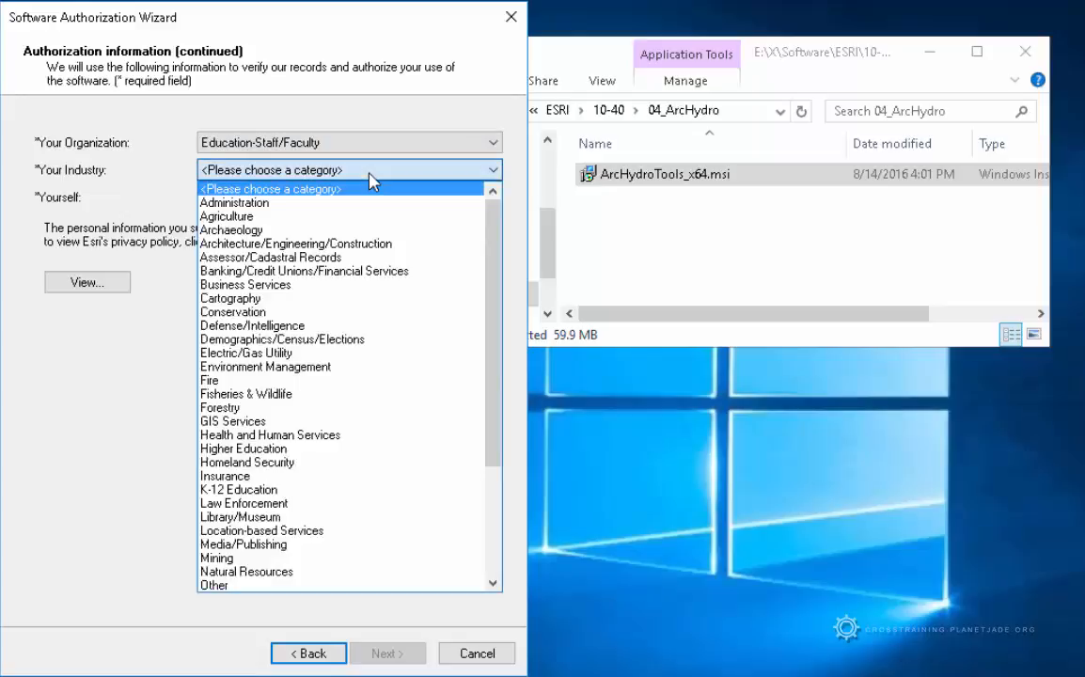
left_click(369, 450)
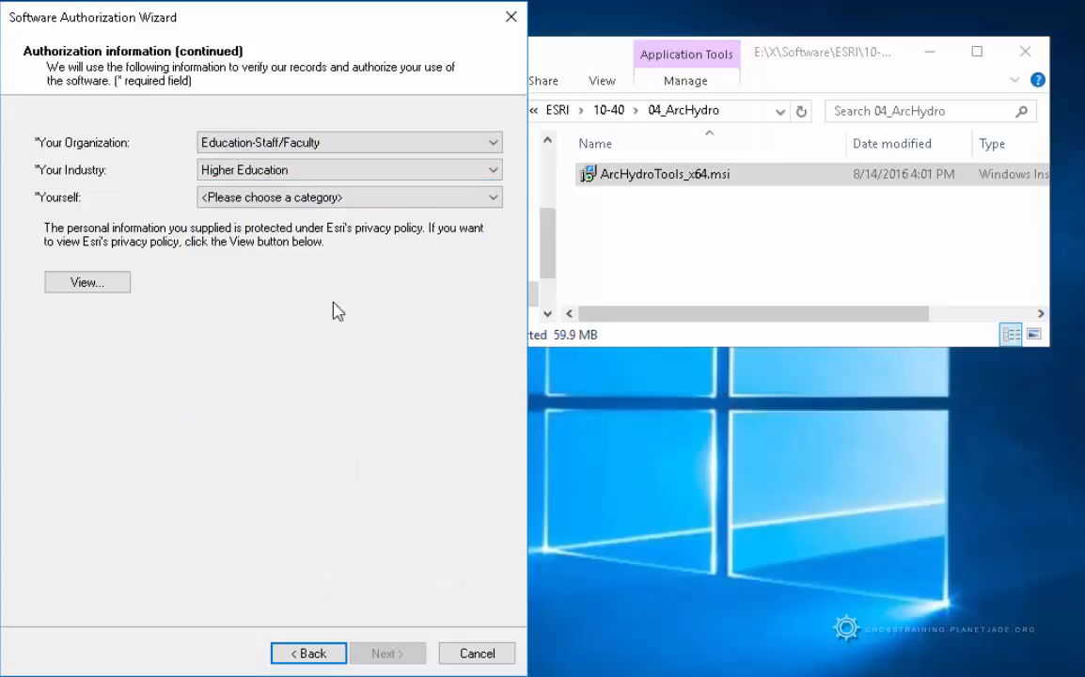
left_click(221, 199)
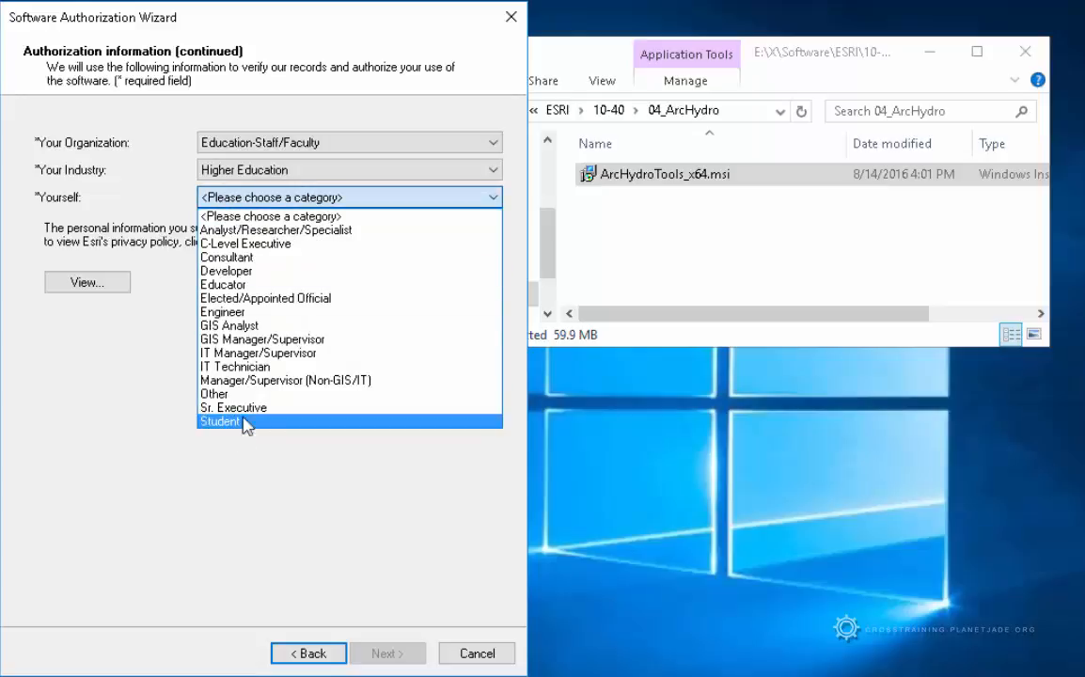
left_click(246, 285)
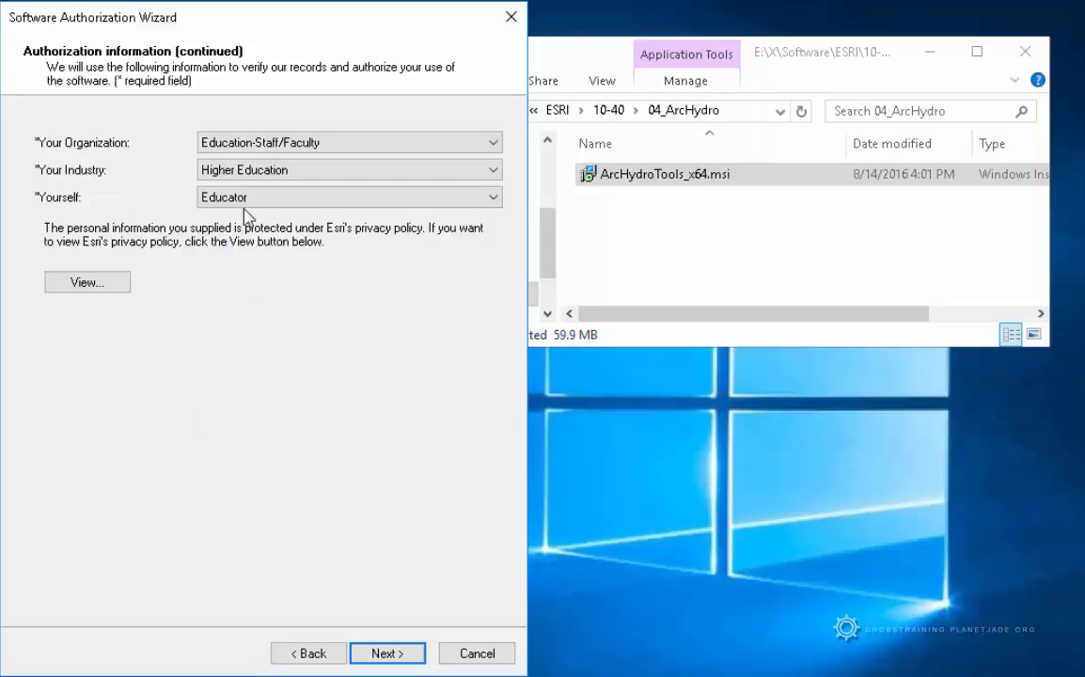
left_click(387, 654)
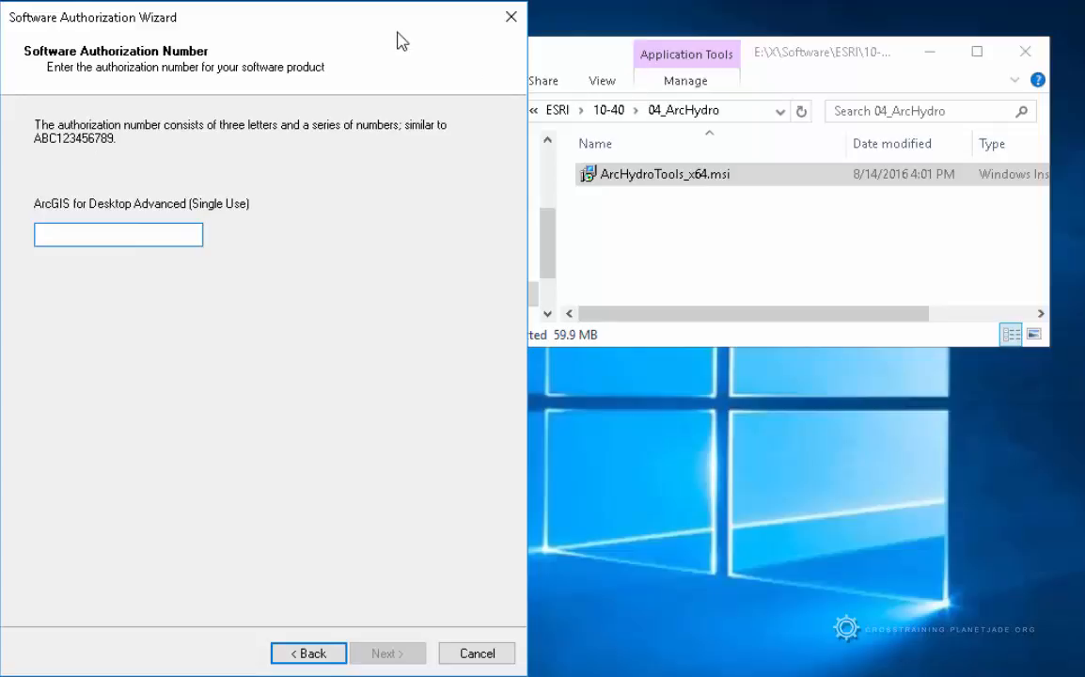
Open SerialNumbers.txt in 10-40 > 00_SerialNumbers to get the authorization number
left_click_drag(392, 29, 265, 52)
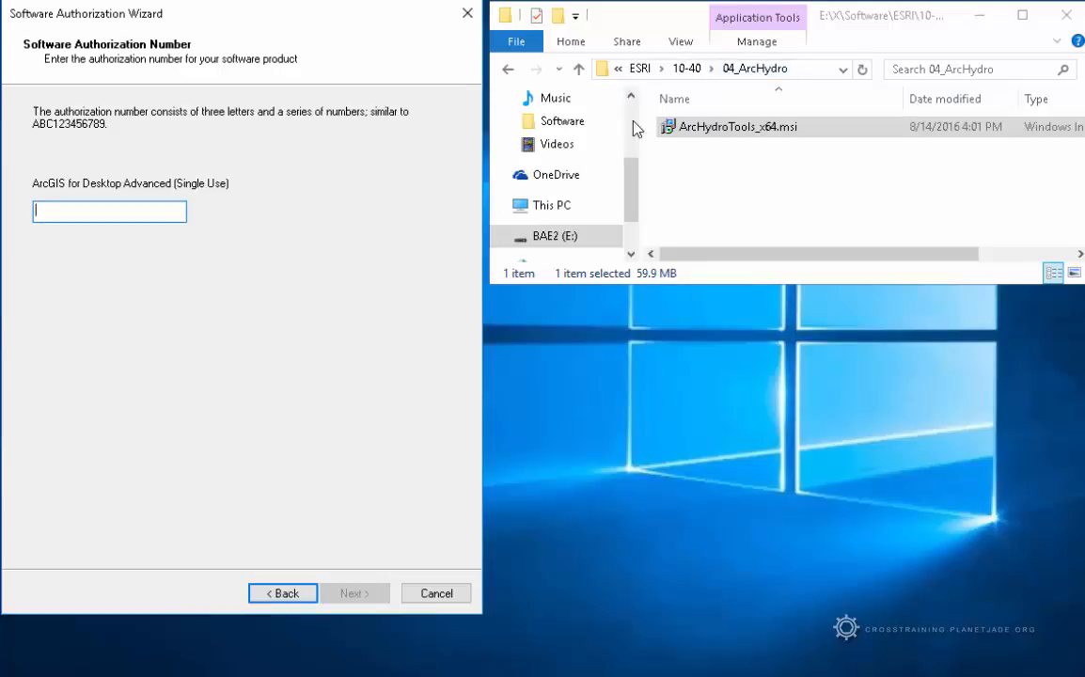
left_click(578, 71)
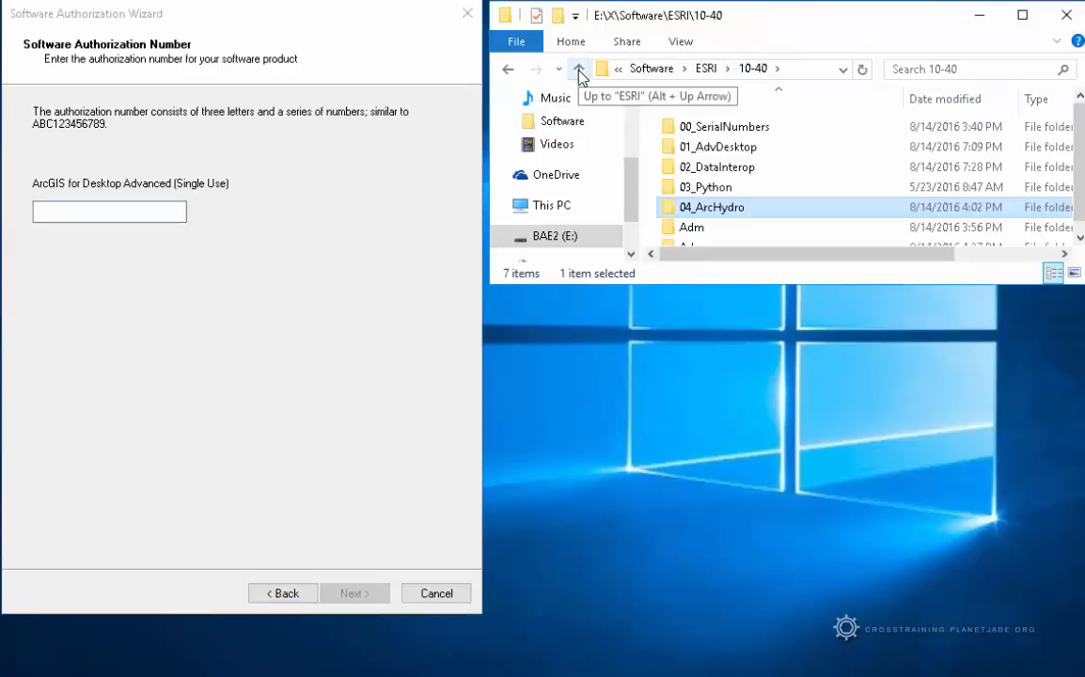
left_click(793, 132)
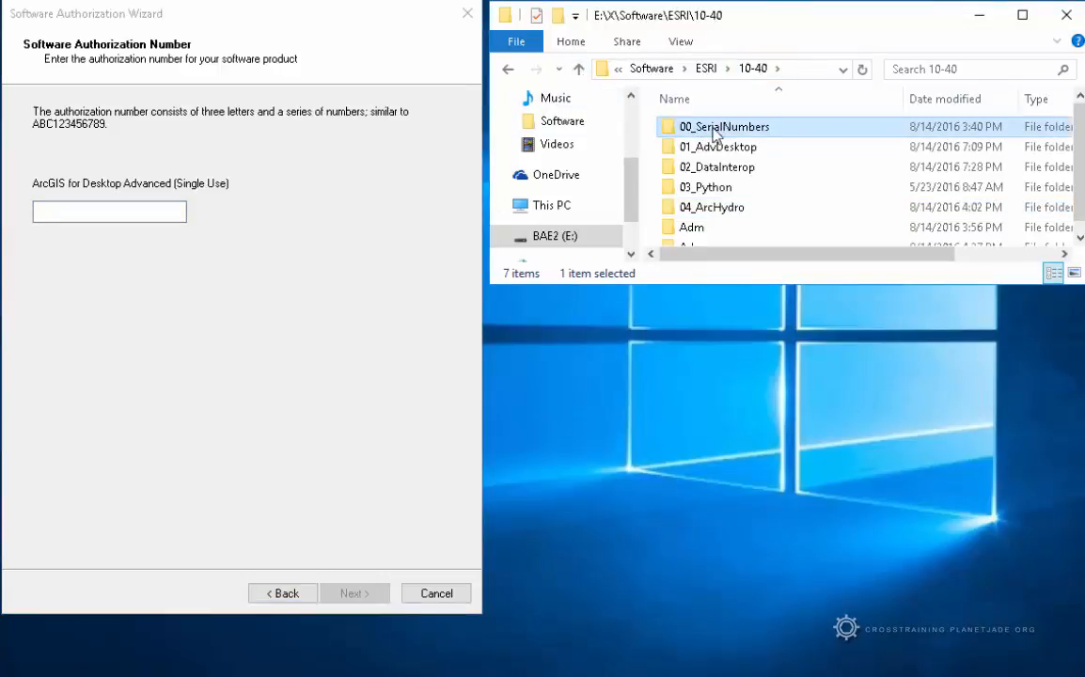
double_click(776, 132)
left_click(758, 132)
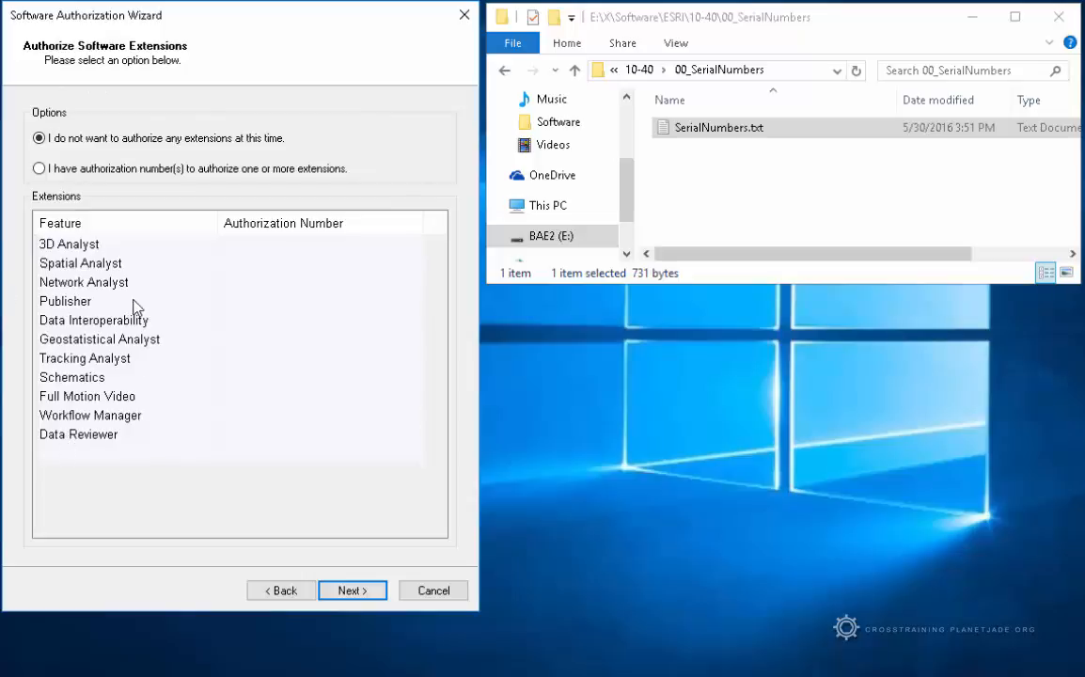
Choose 'I have authorization number(s)', enter an extension and its number, and continue
left_click(39, 168)
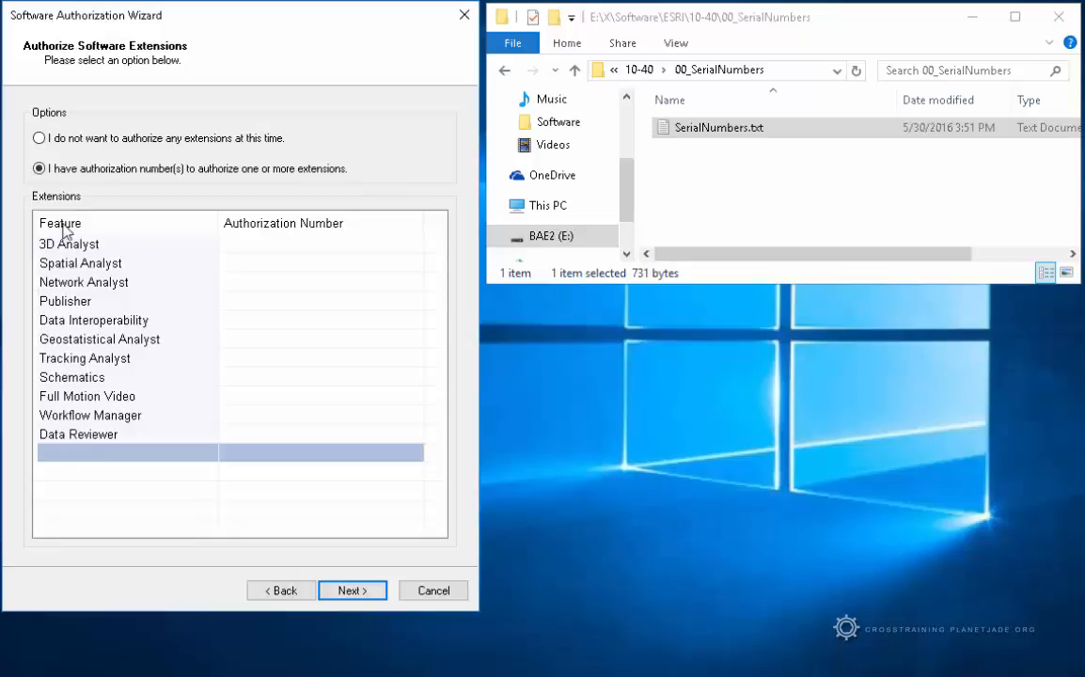
left_click(77, 453)
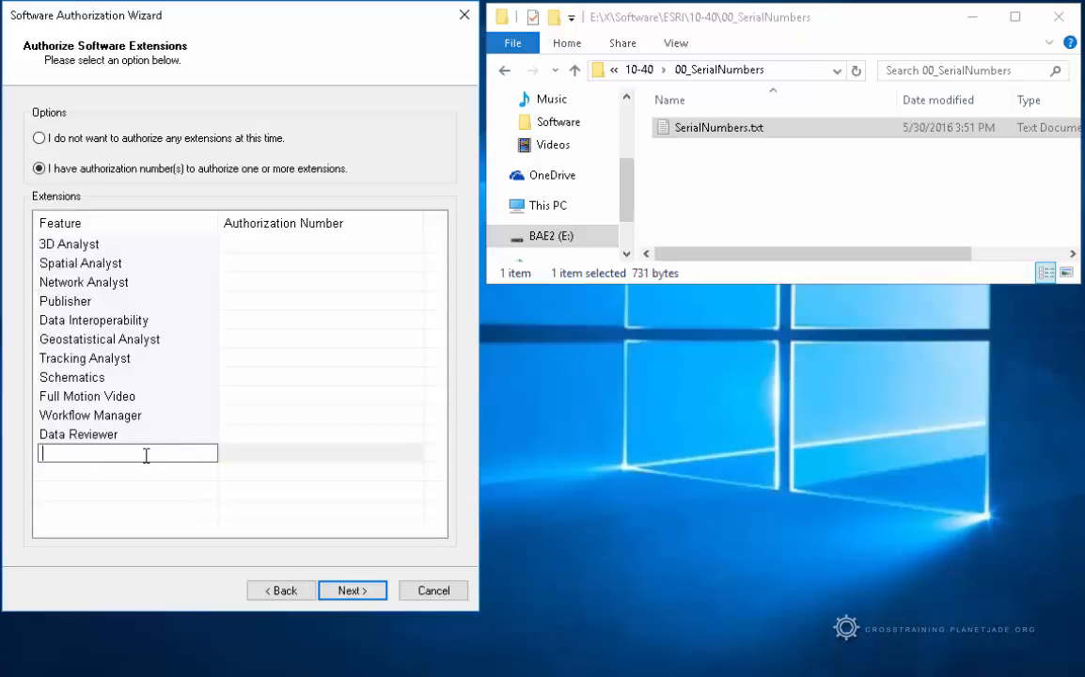
left_click(284, 455)
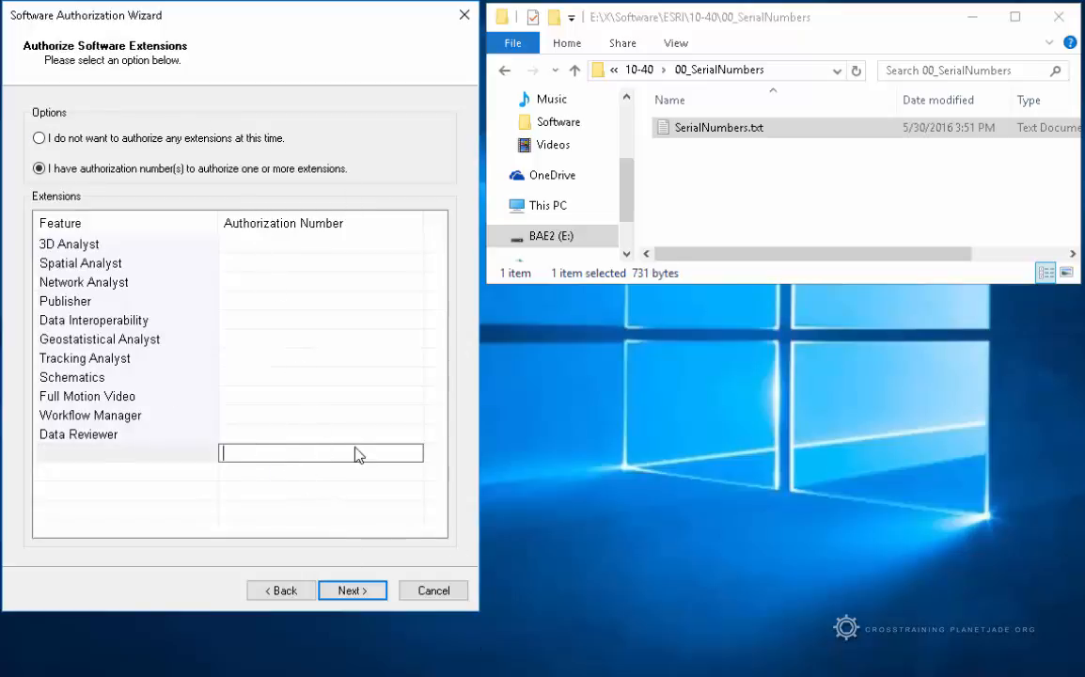
left_click(352, 589)
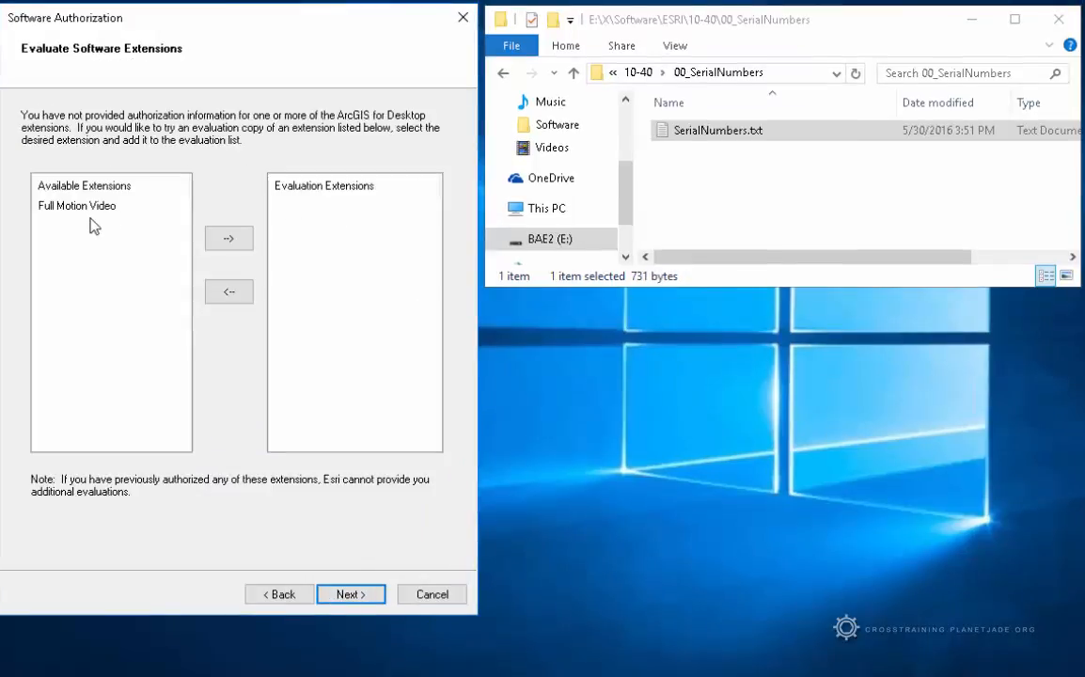
Leave Full Motion Video unevaluated and run the software authorization
left_click(75, 206)
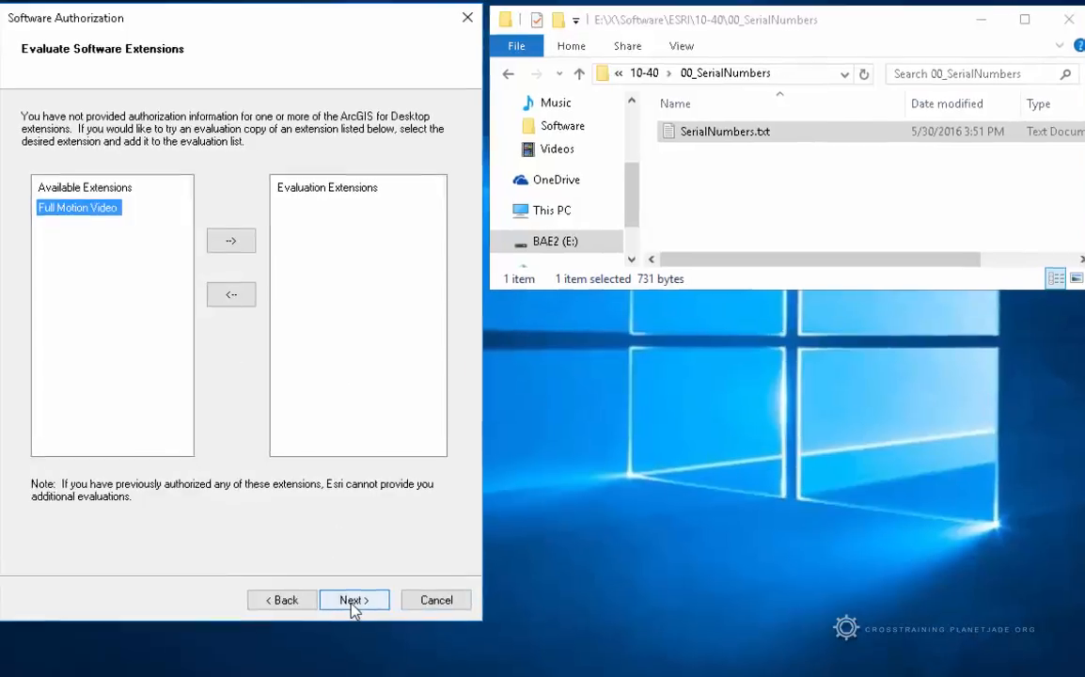
left_click(344, 595)
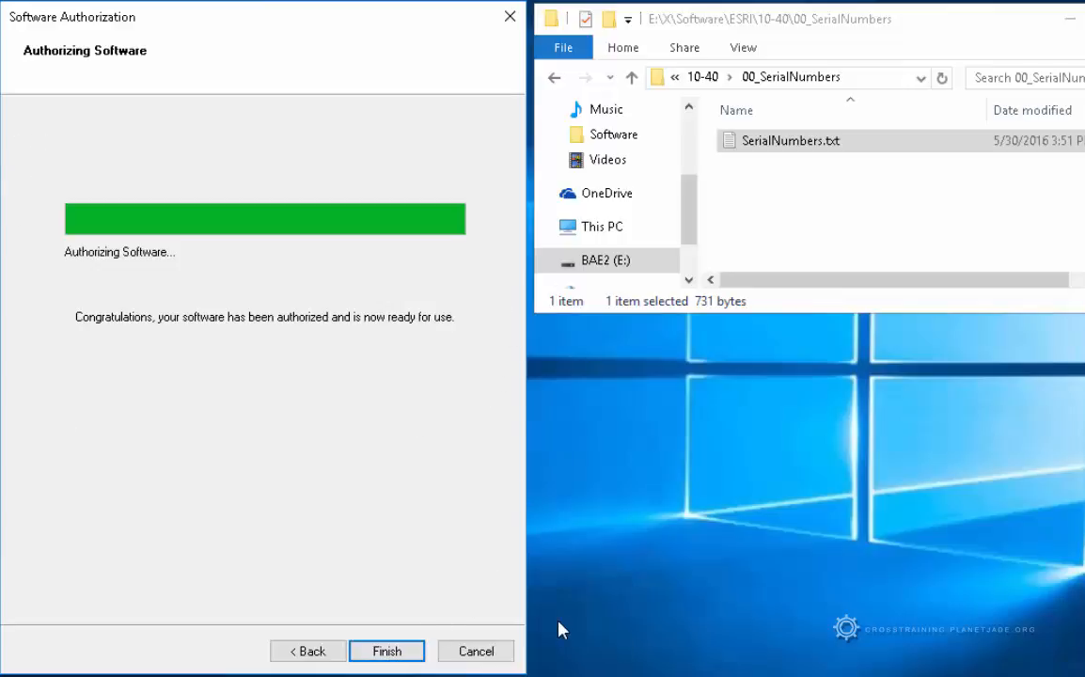
Finish the wizard, review Desktop license availability through 07-Jun-2017, and close the Administrator
left_click(388, 651)
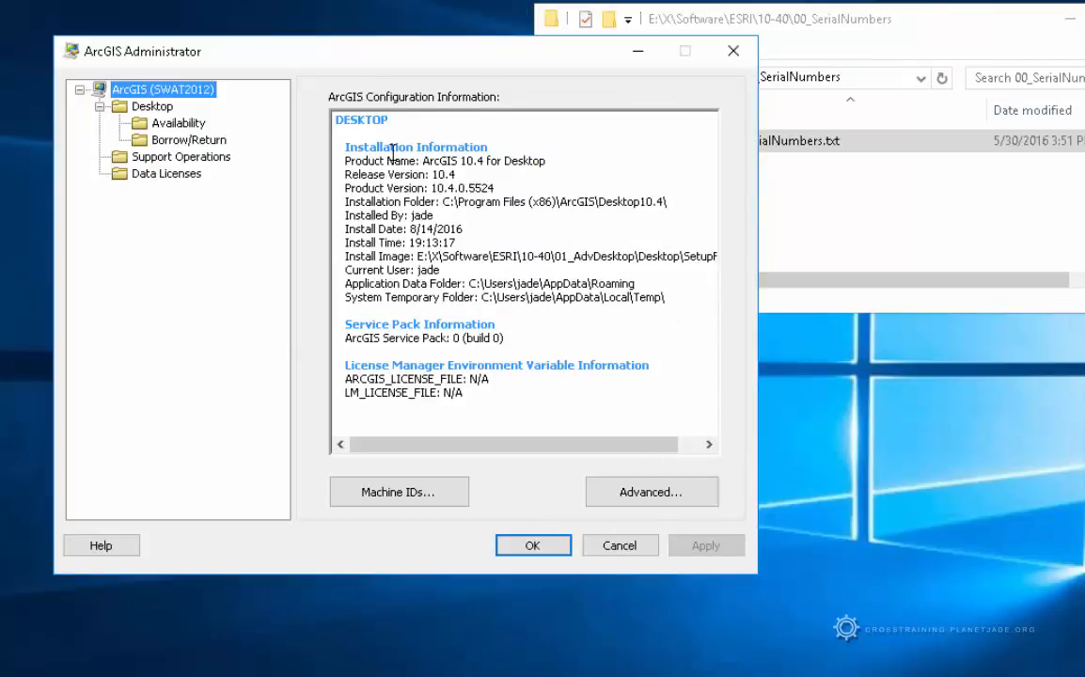
left_click(178, 124)
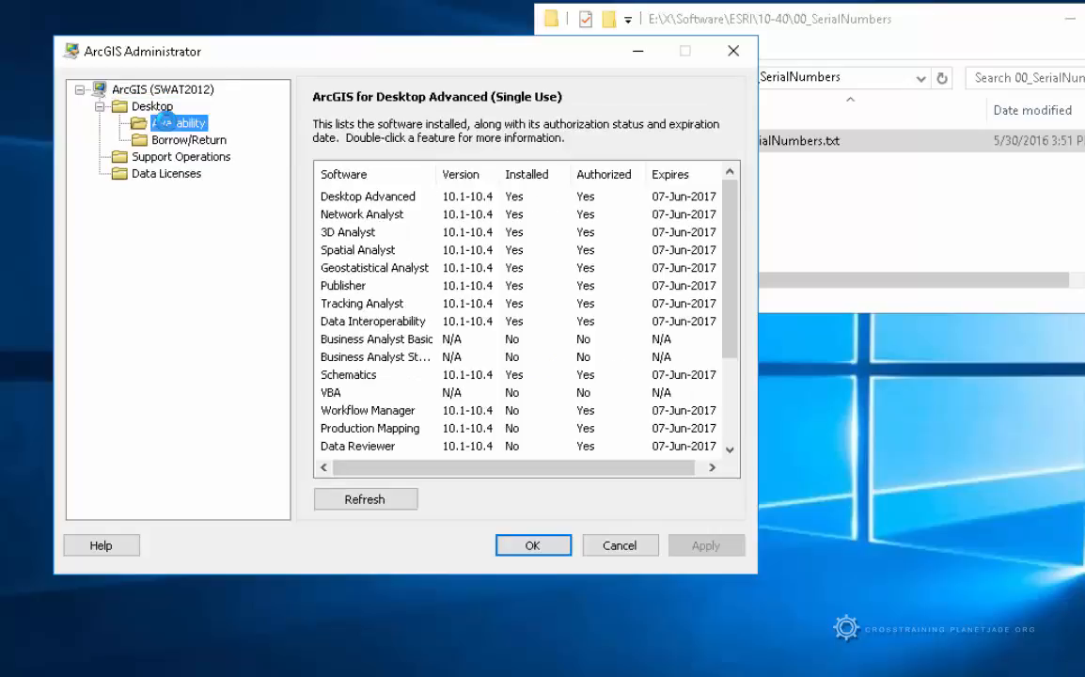
left_click_drag(715, 214, 554, 555)
left_click(532, 562)
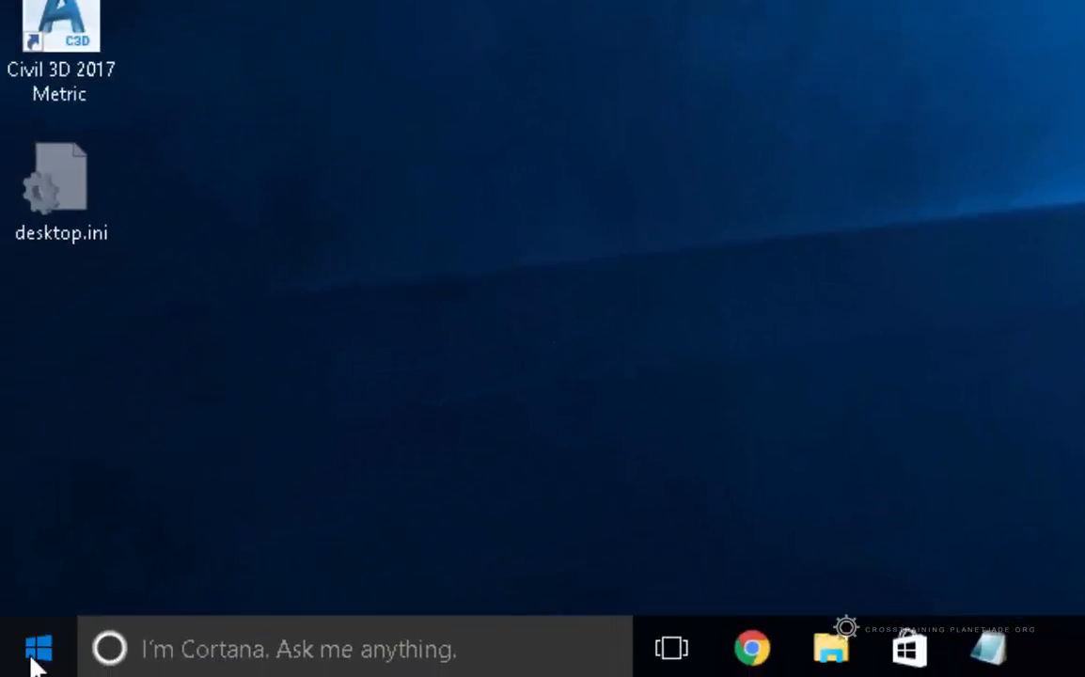
Launch ArcMap 10.4 from the ArcGIS group in the Start menu's app list
left_click(32, 653)
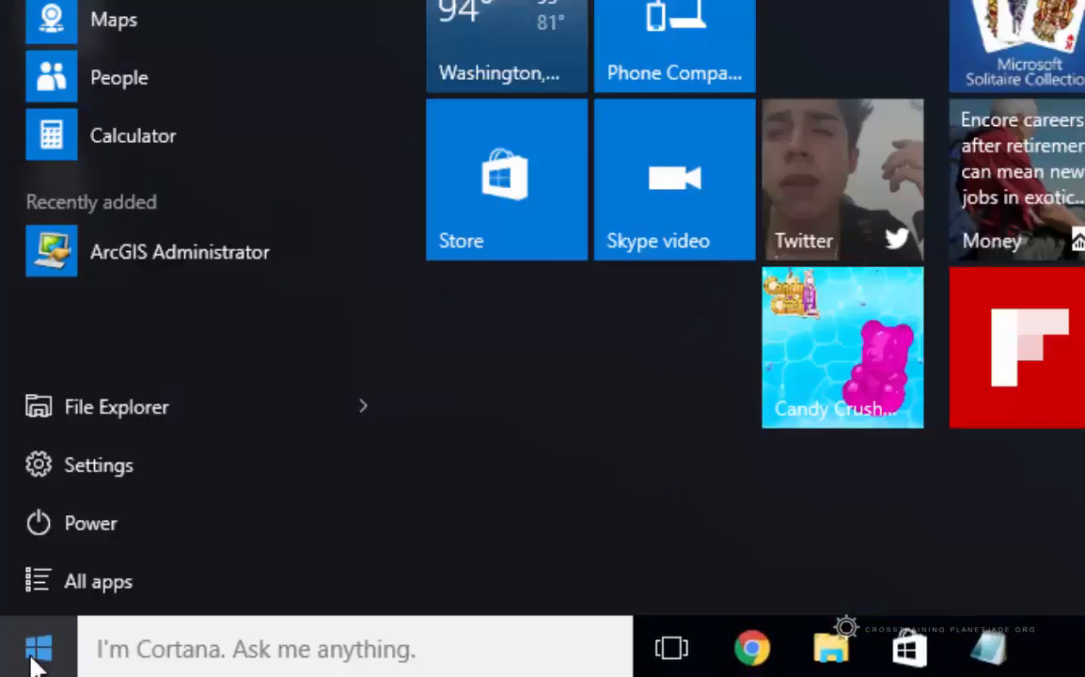
left_click(112, 584)
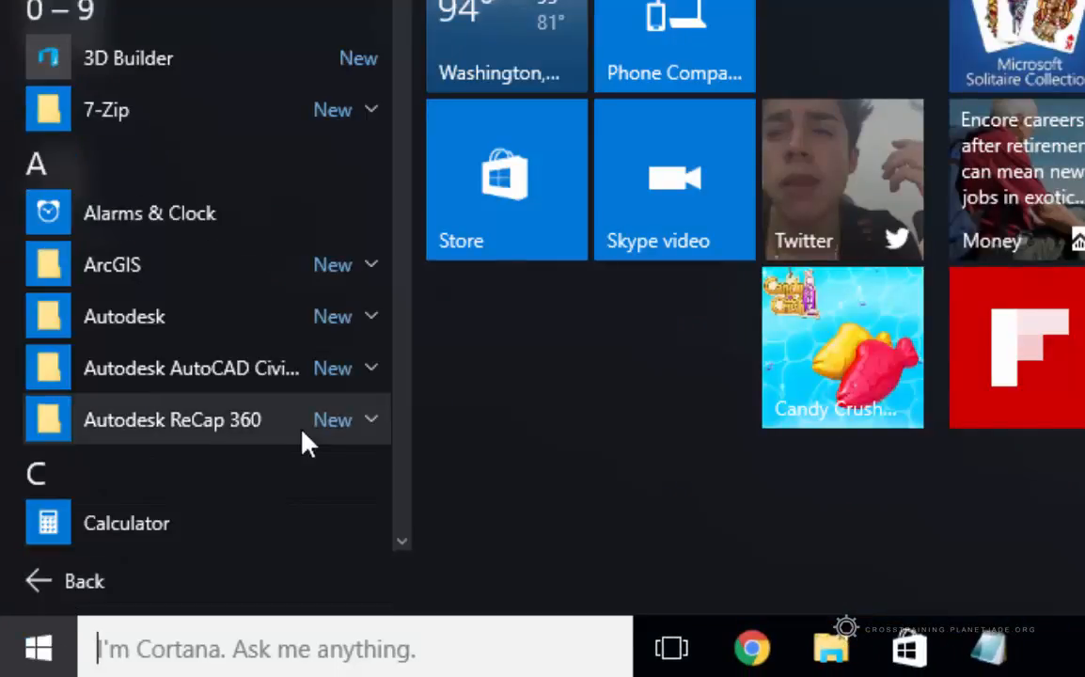
left_click(171, 266)
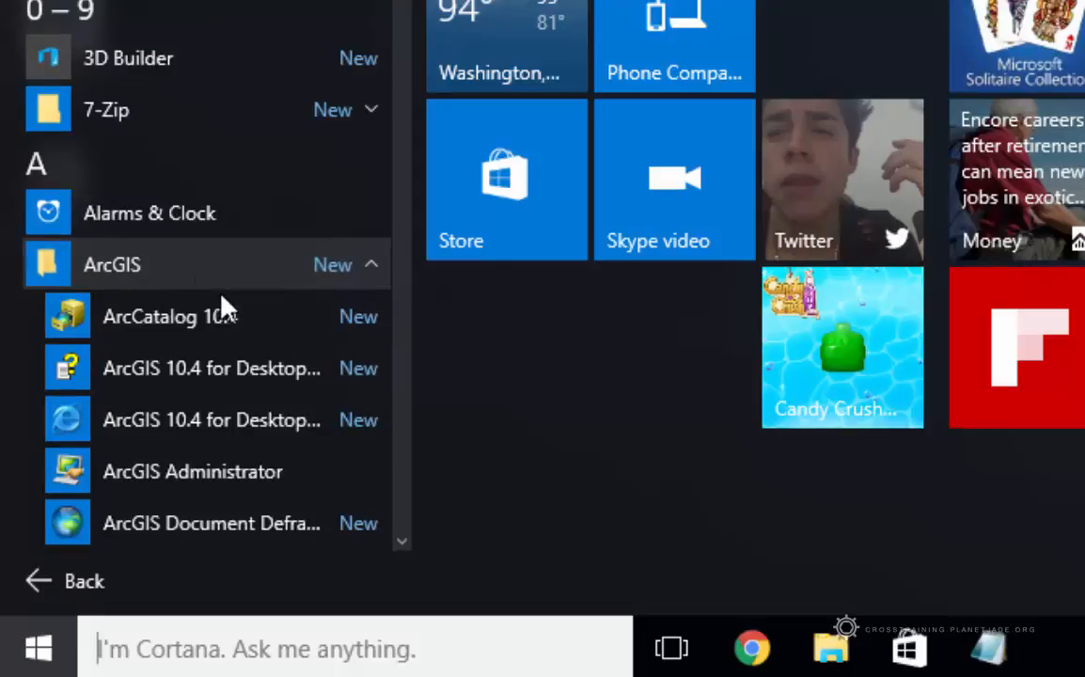
scroll(224, 306, "down", 3)
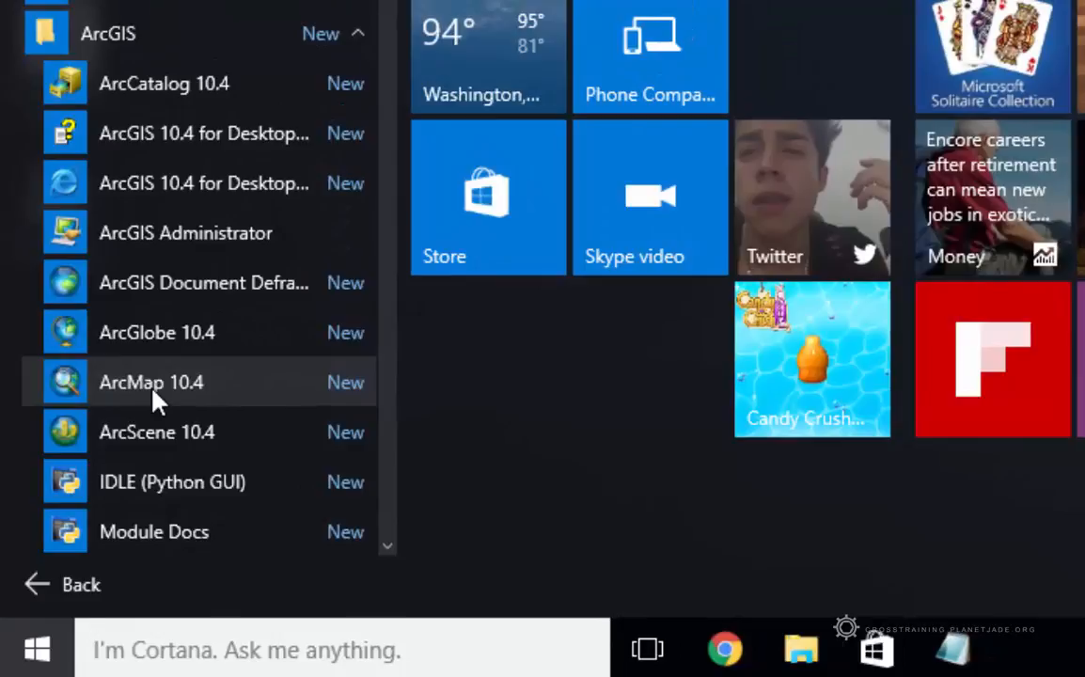
left_click(155, 395)
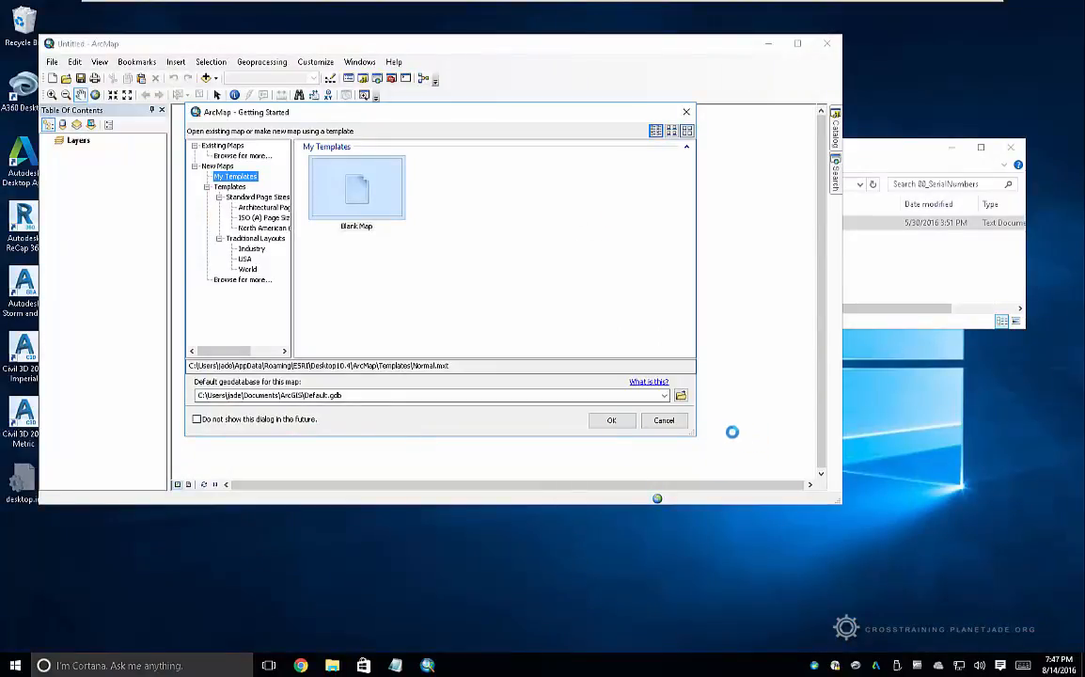
Start with an empty map and enable 3D Analyst through Tracking Analyst in Customize > Extensions
left_click(667, 421)
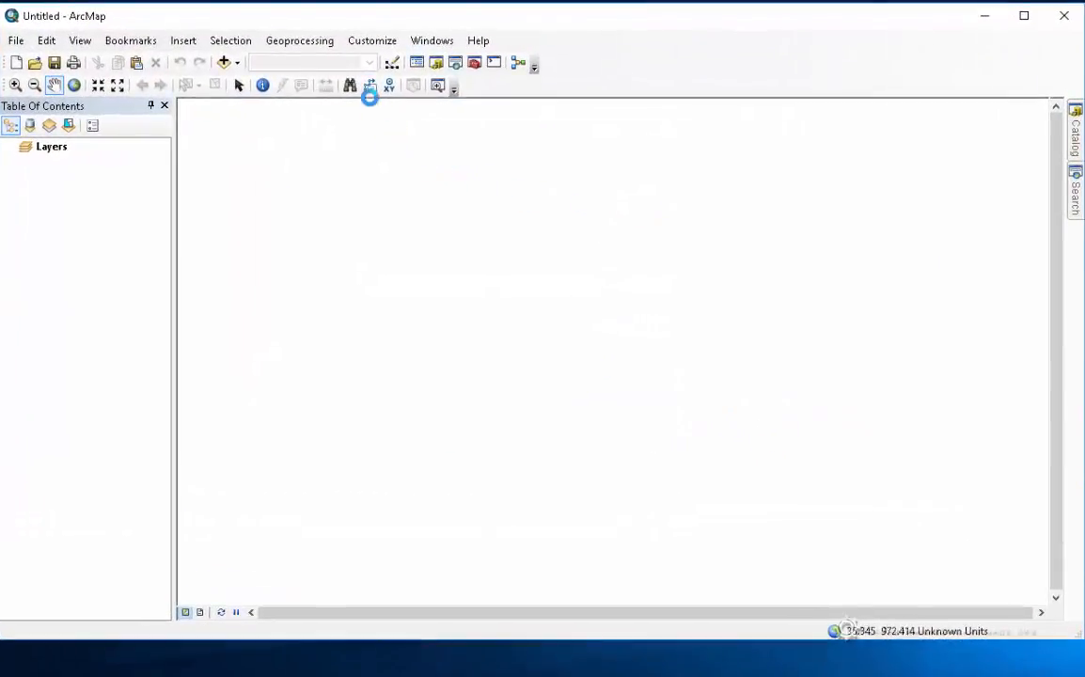
left_click(386, 41)
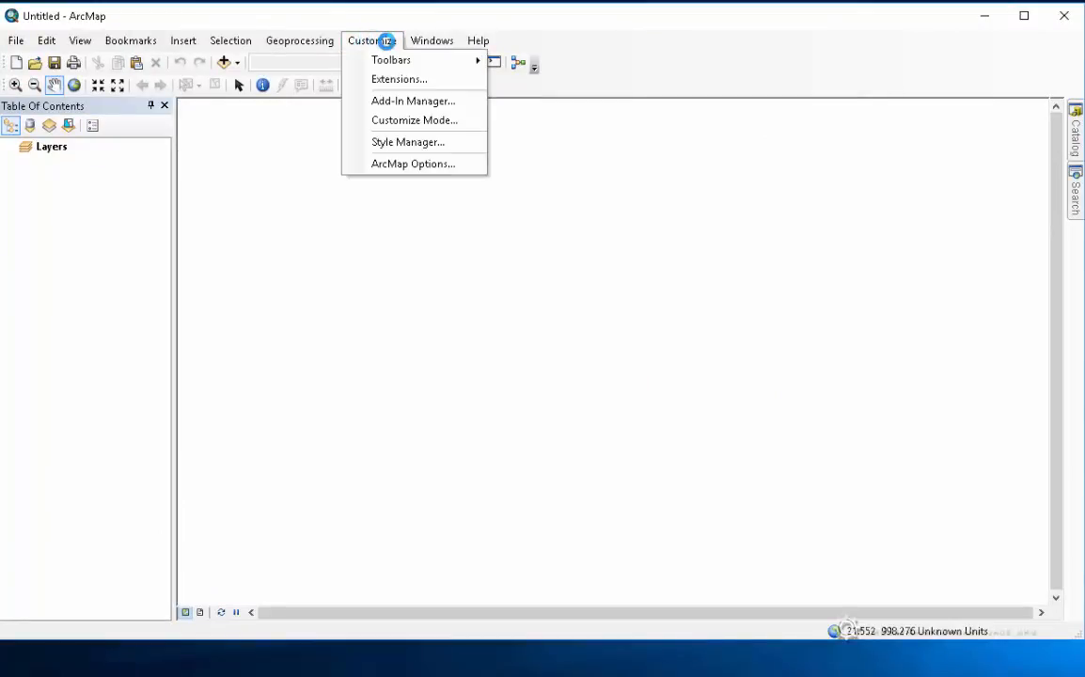
left_click(380, 79)
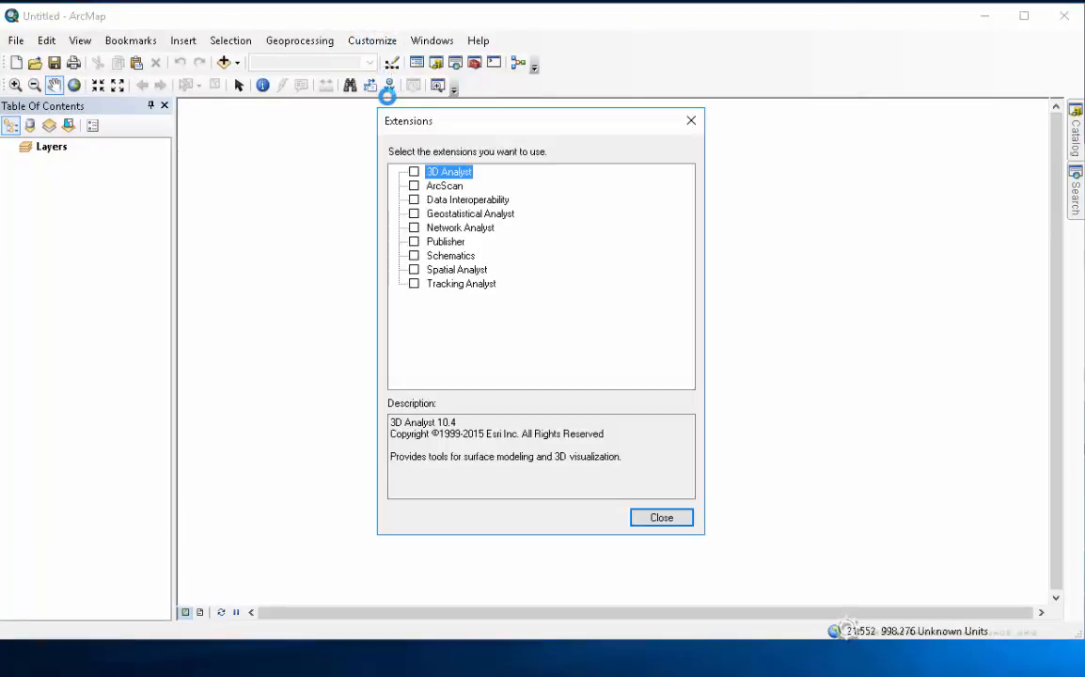
left_click(413, 172)
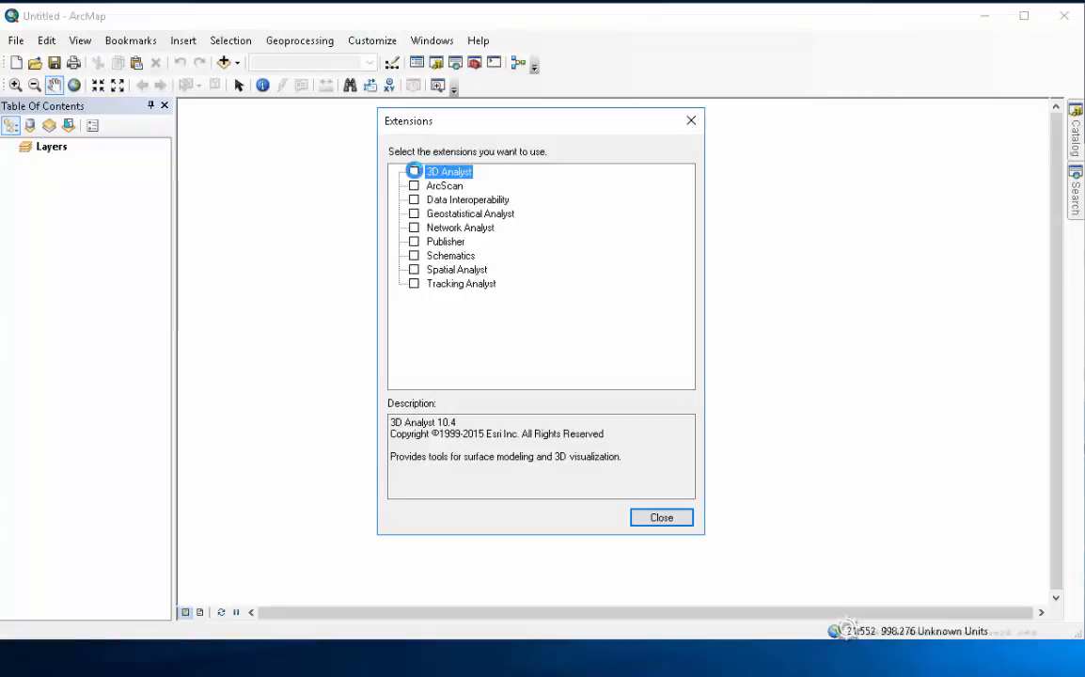
left_click(413, 185)
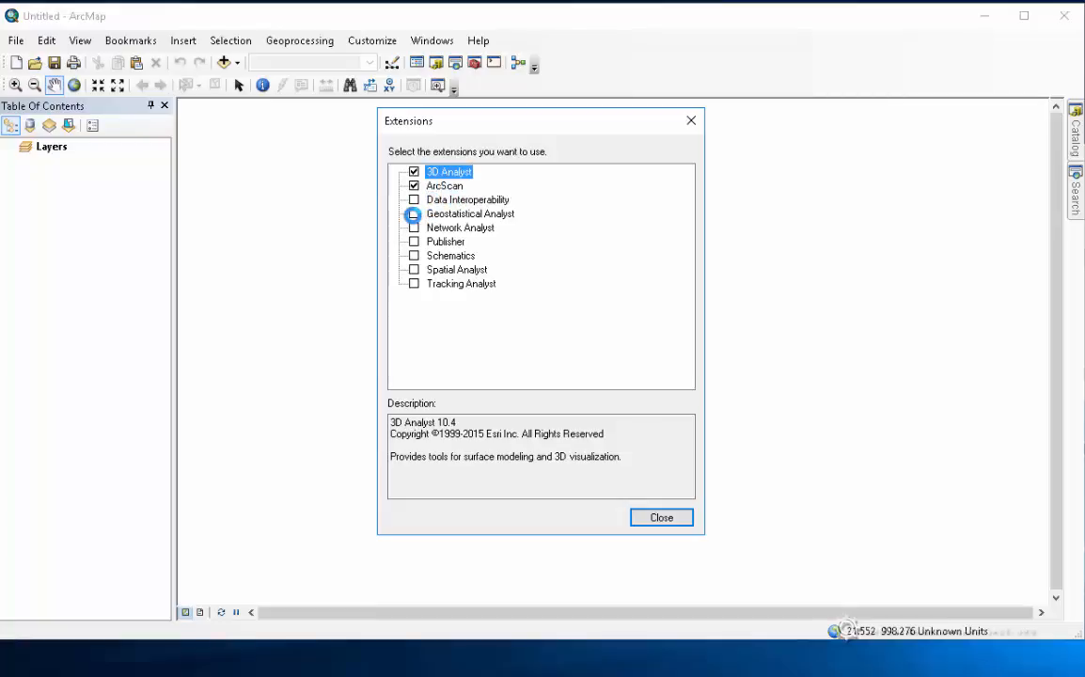
left_click(414, 214)
left_click(414, 227)
left_click(413, 242)
left_click(414, 255)
left_click(413, 270)
left_click(414, 283)
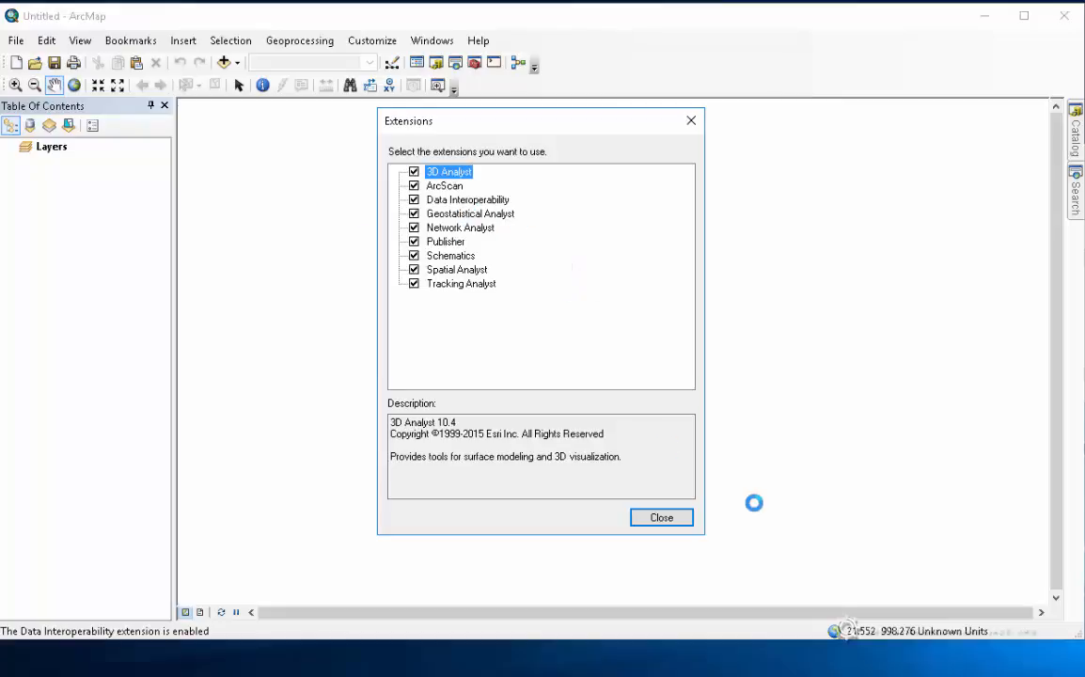
left_click(661, 518)
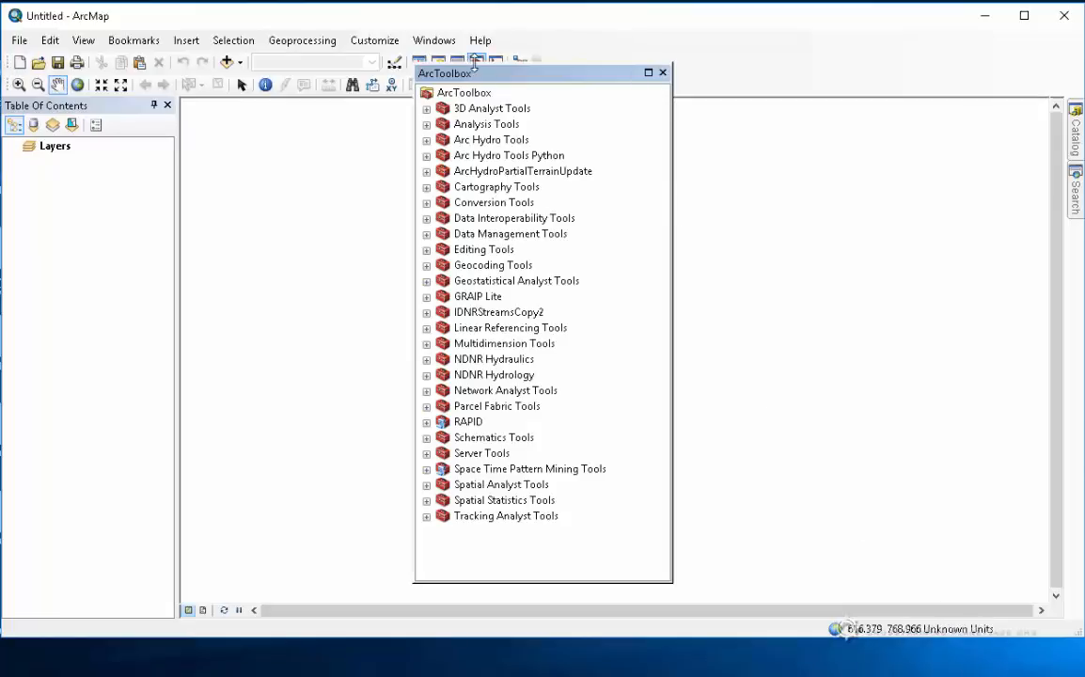
left_click(456, 141)
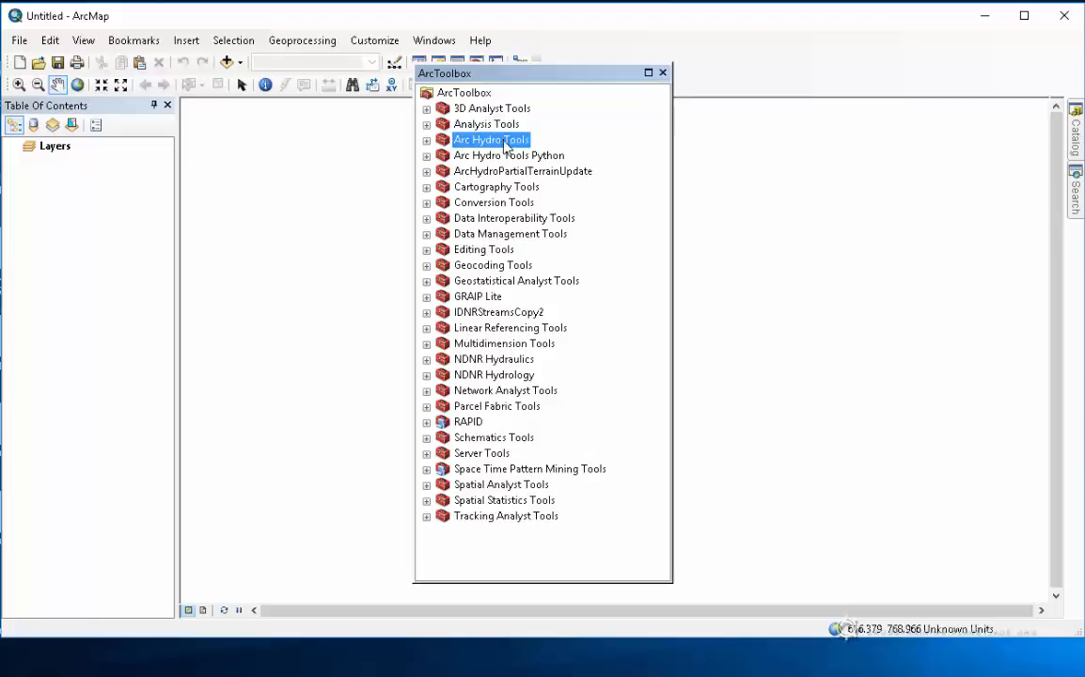
left_click(502, 156)
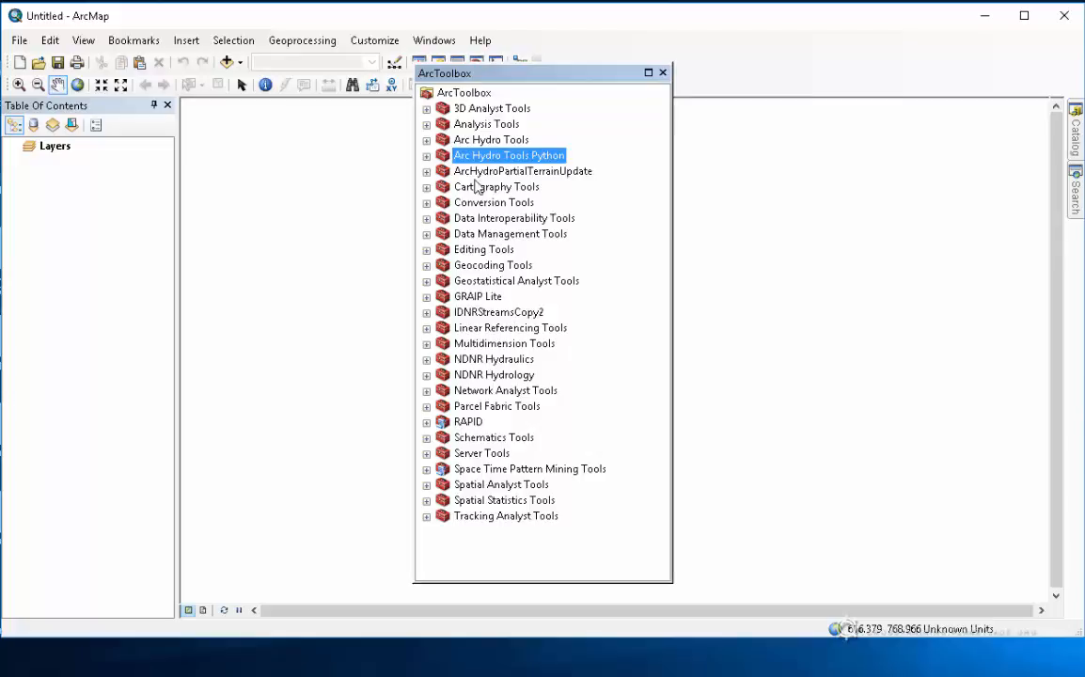
From ArcToolbox's Add Toolbox dialog, create a folder connection to the C: drive
right_click(461, 98)
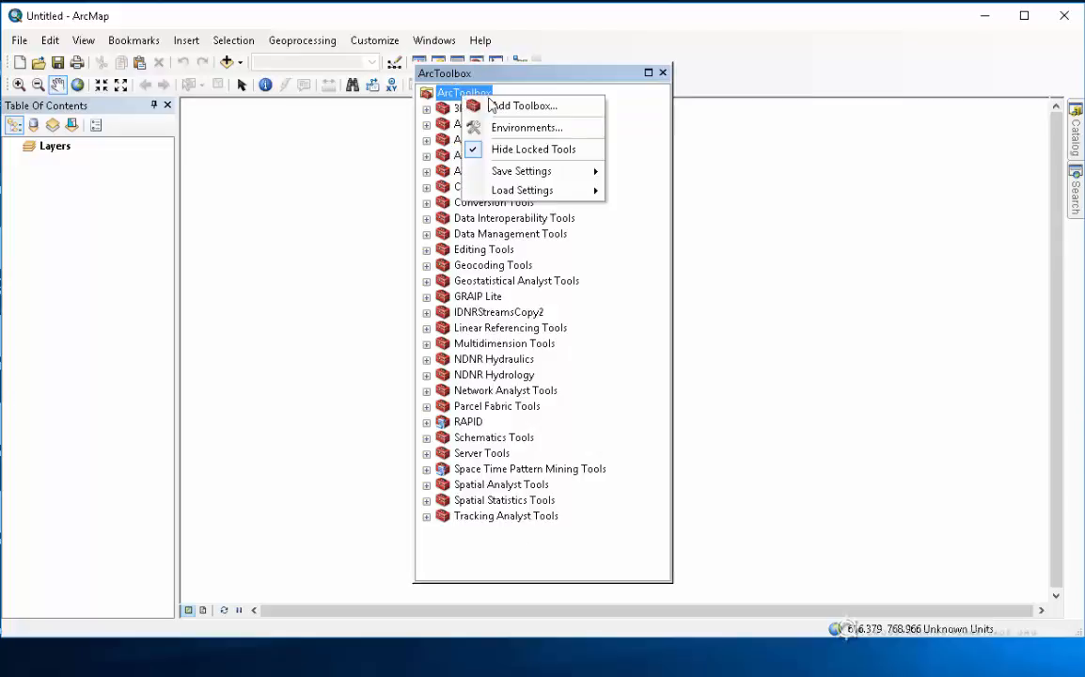
left_click(522, 107)
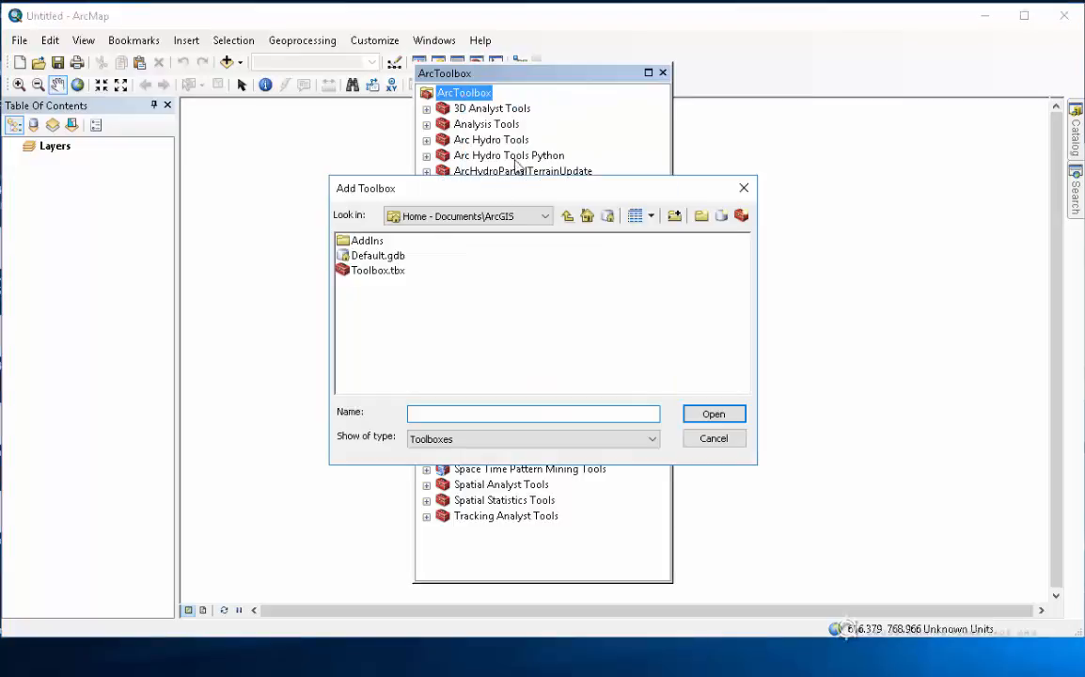
left_click(545, 216)
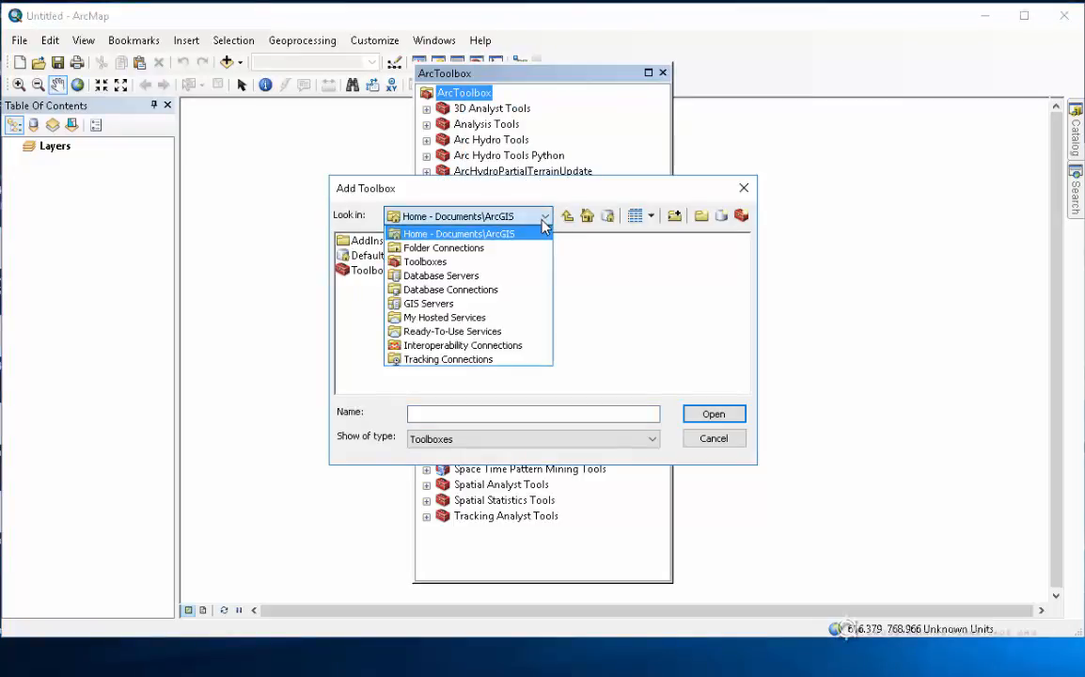
left_click(490, 217)
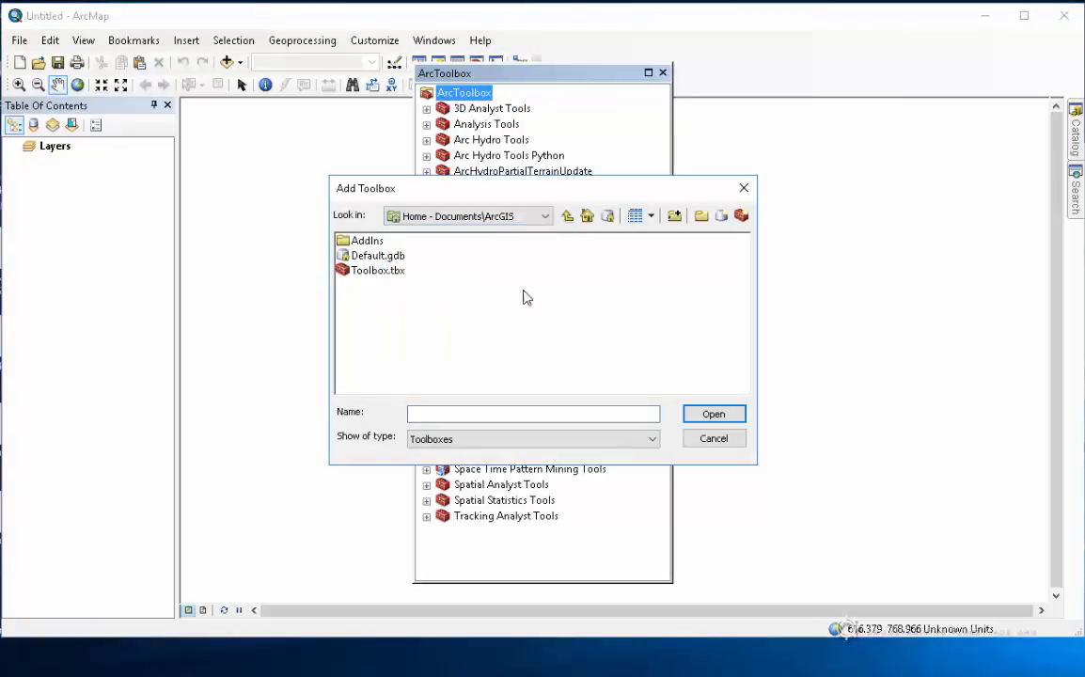
left_click(484, 218)
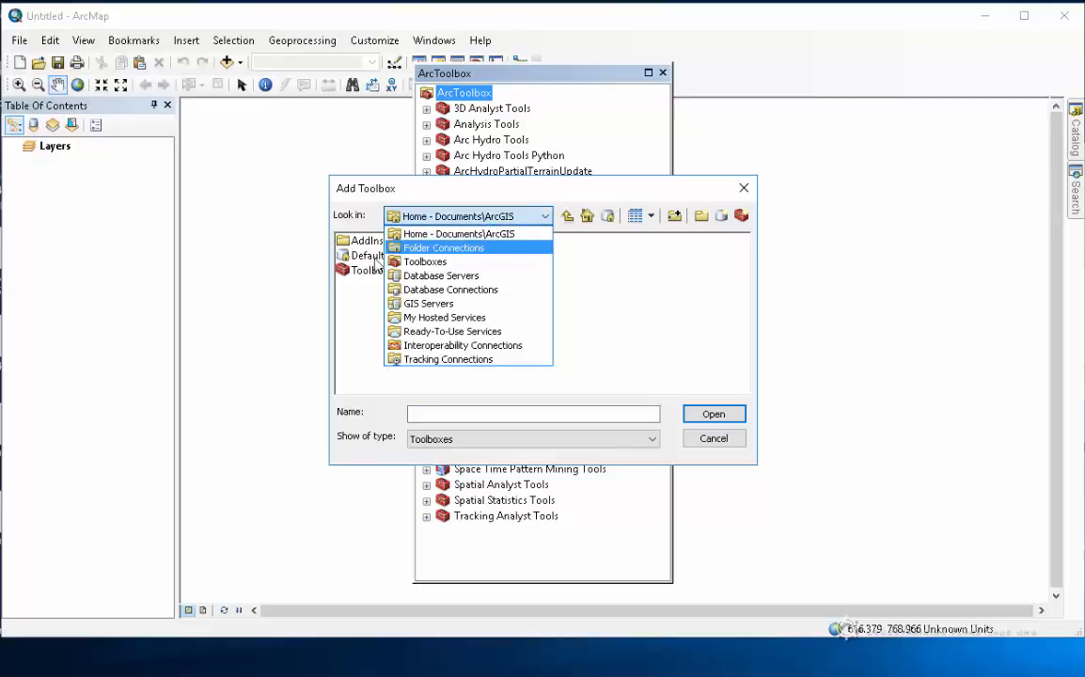
left_click(423, 247)
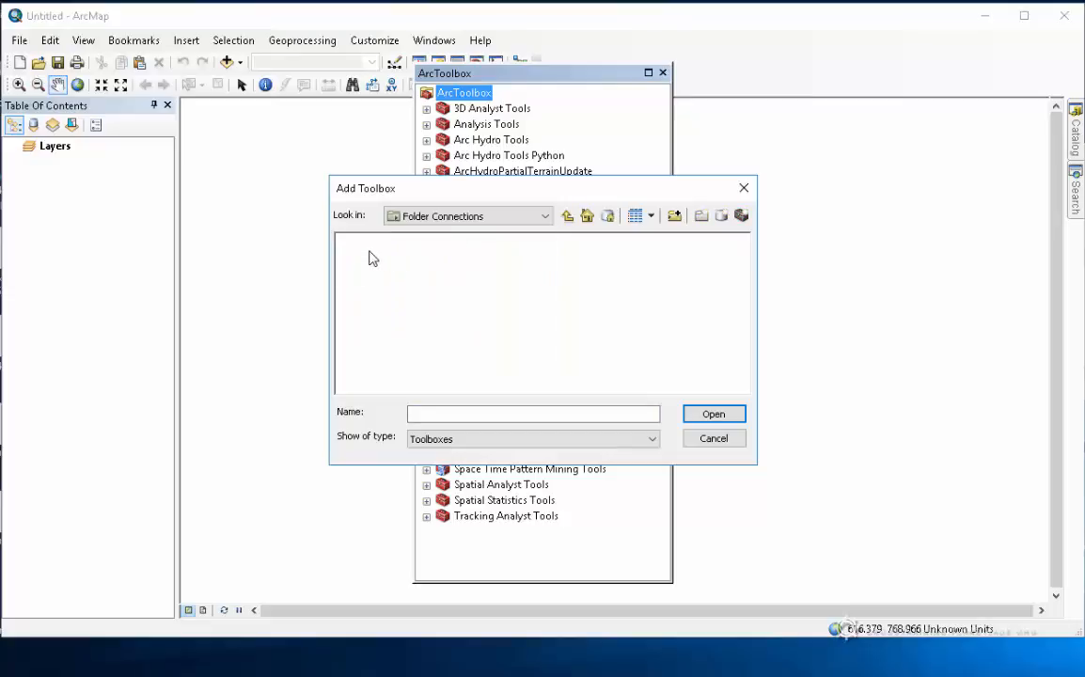
left_click(673, 217)
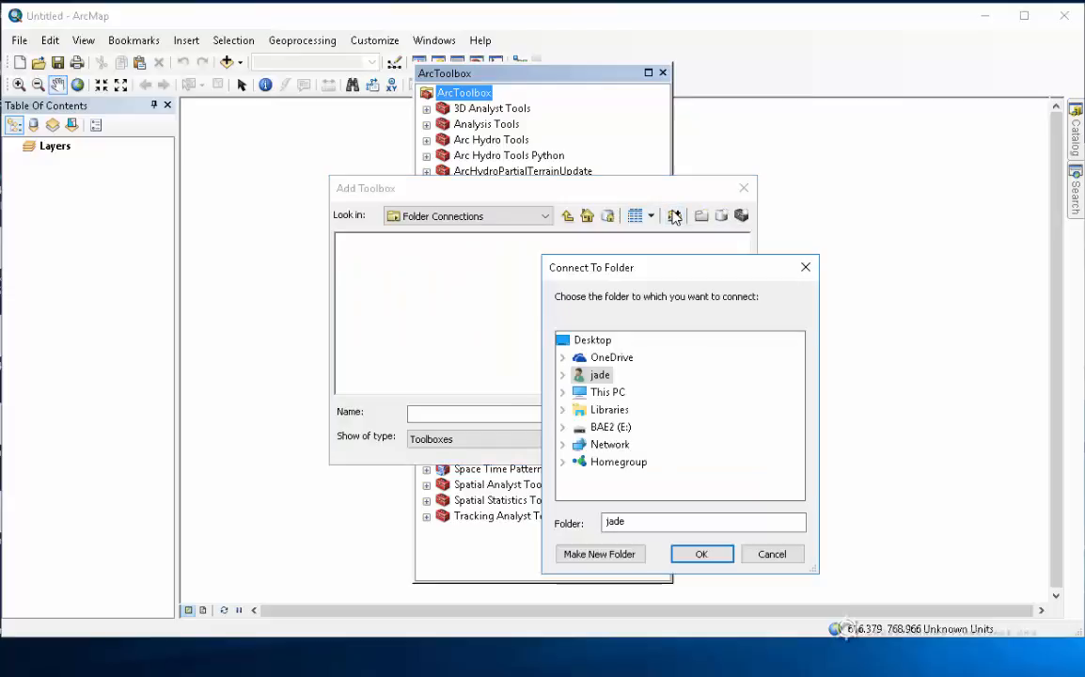
double_click(610, 392)
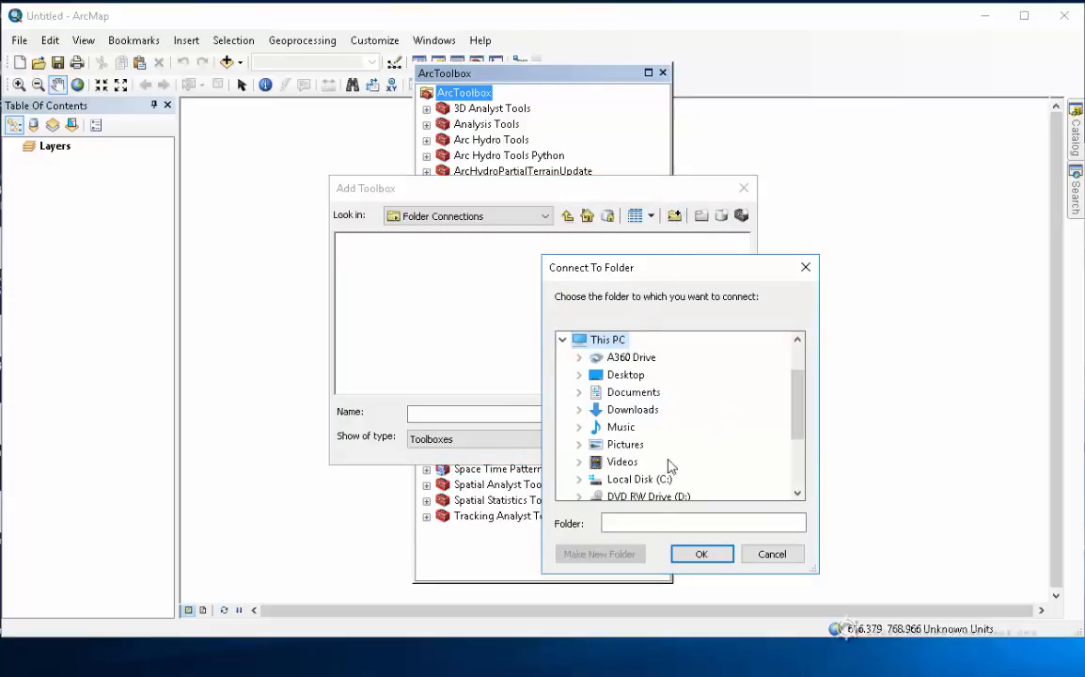
double_click(658, 478)
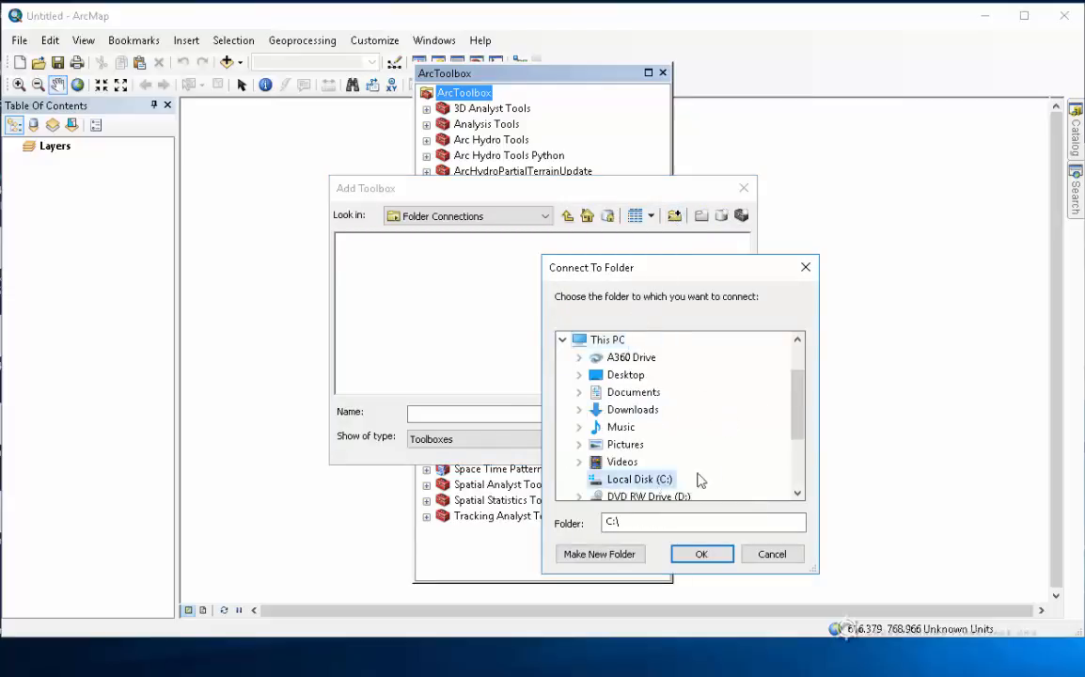
left_click(702, 554)
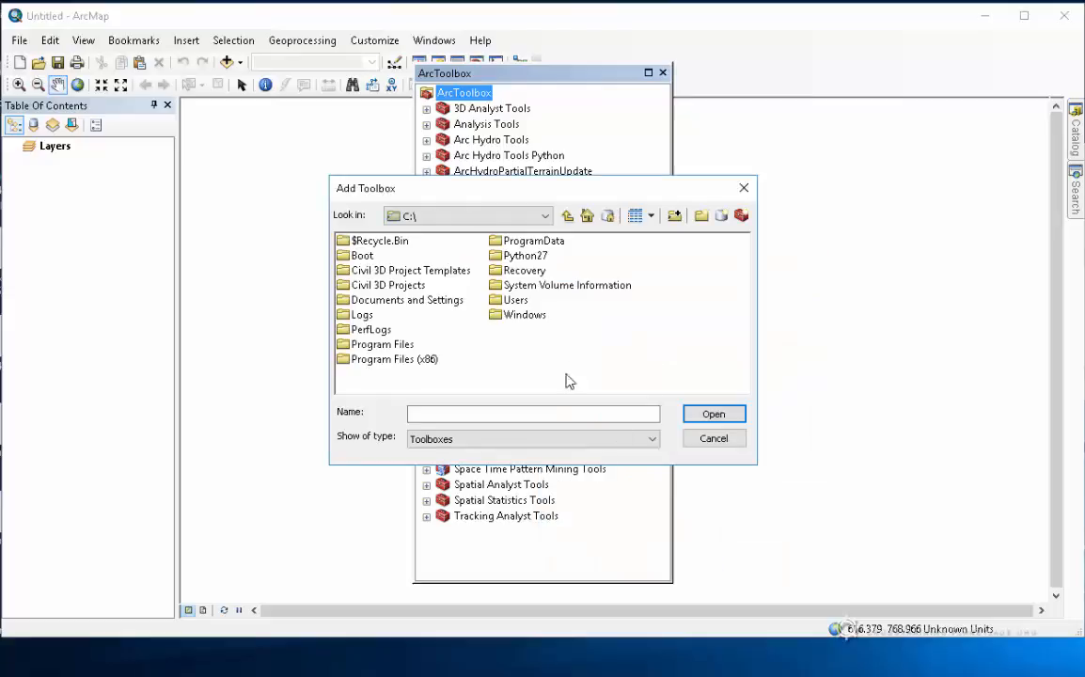
Browse to Program Files (x86)\ArcGIS\Desktop10.4\ArcToolbox\Toolboxes
double_click(395, 359)
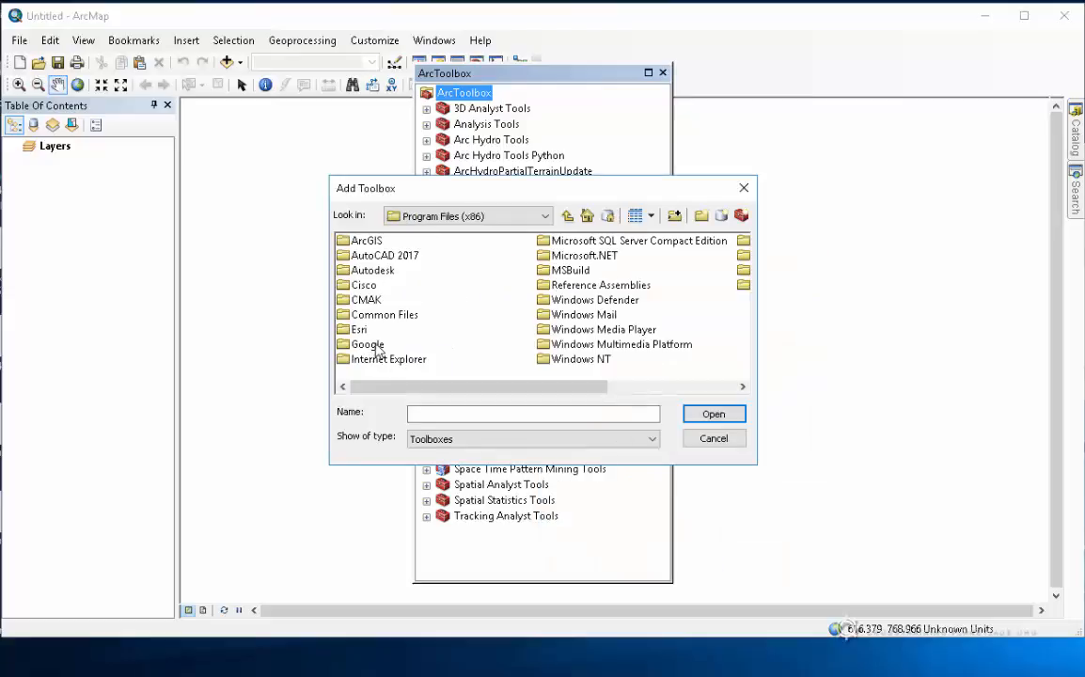
double_click(359, 240)
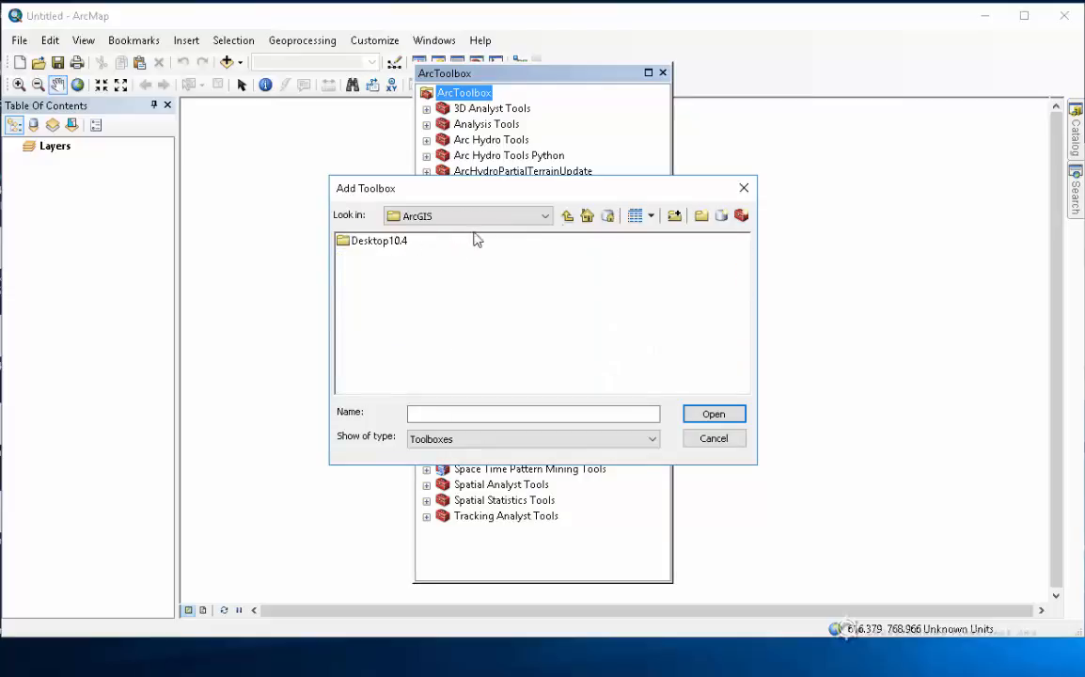
left_click(573, 216)
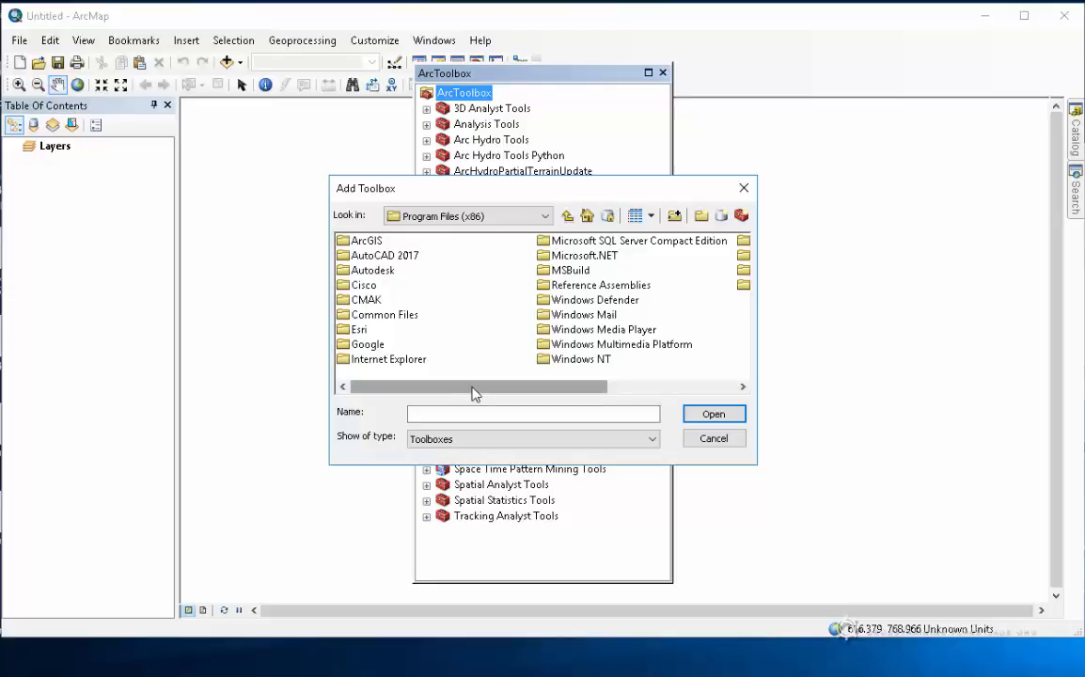
double_click(365, 247)
double_click(367, 242)
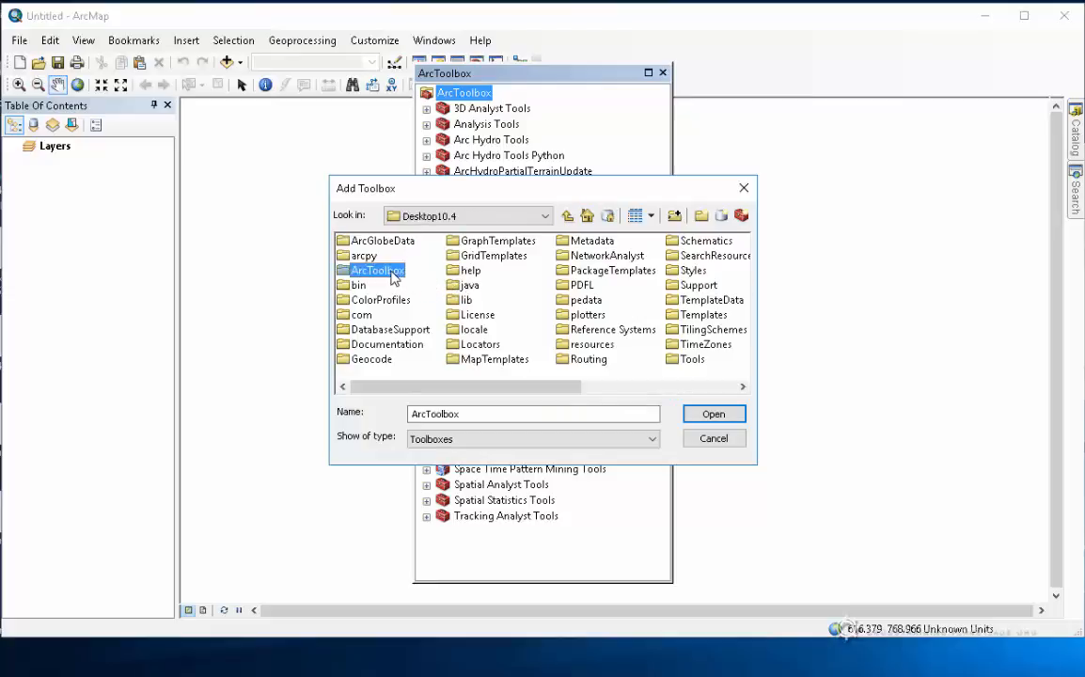
double_click(387, 271)
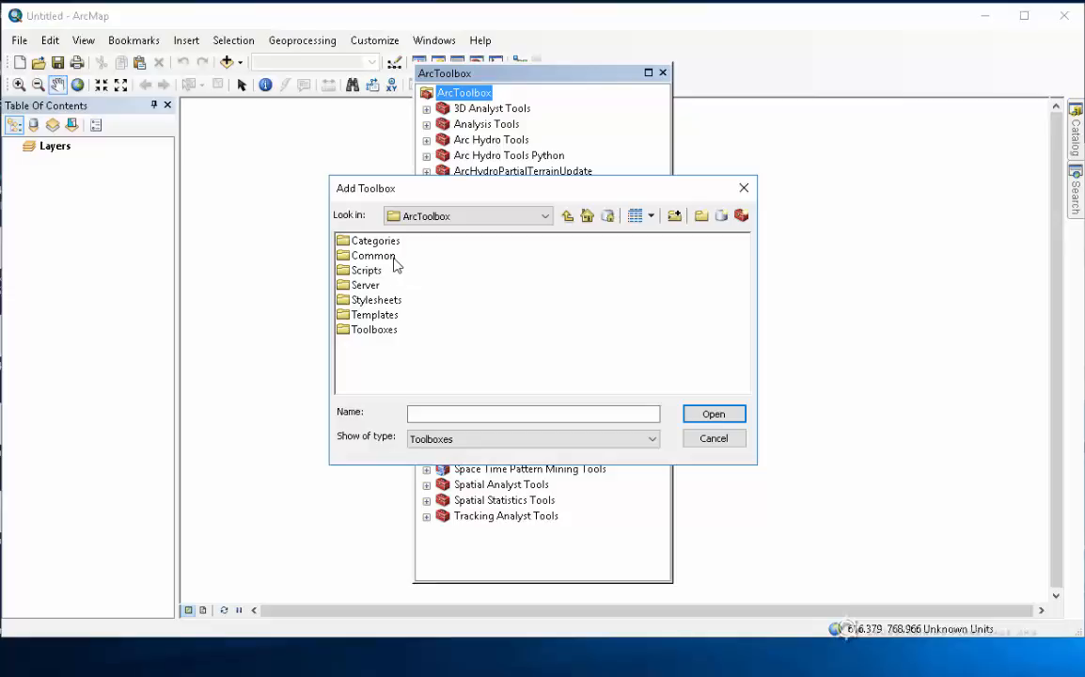
double_click(385, 333)
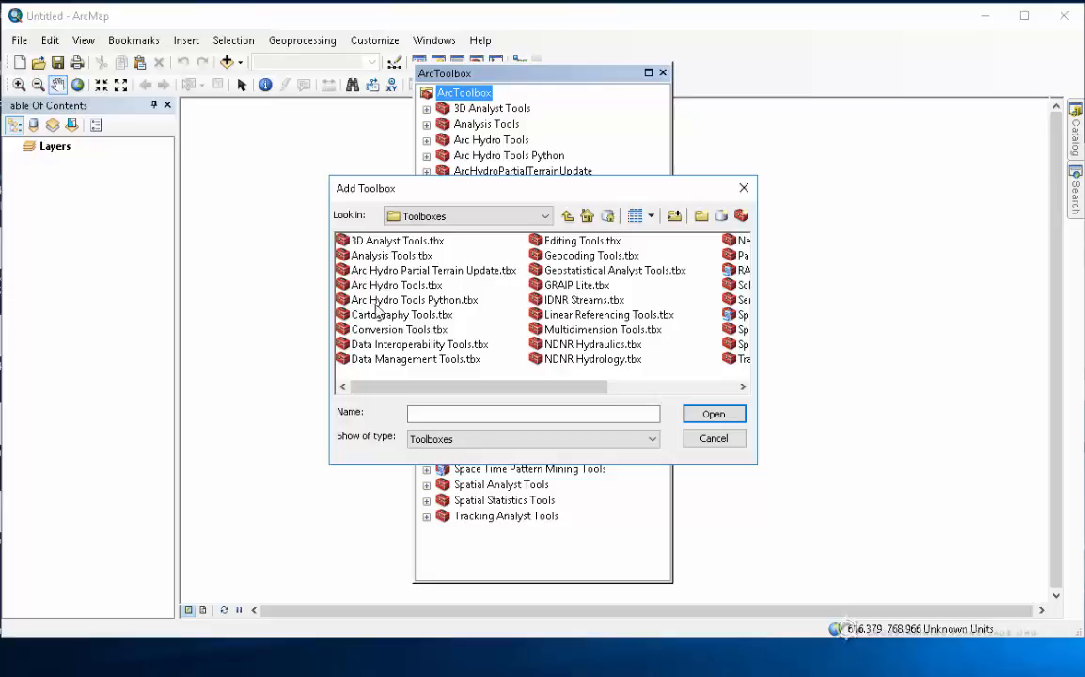
Check the Arc Hydro .tbx files and folder path, then cancel without adding a toolbox
left_click(334, 270)
left_click(337, 285)
left_click(356, 299)
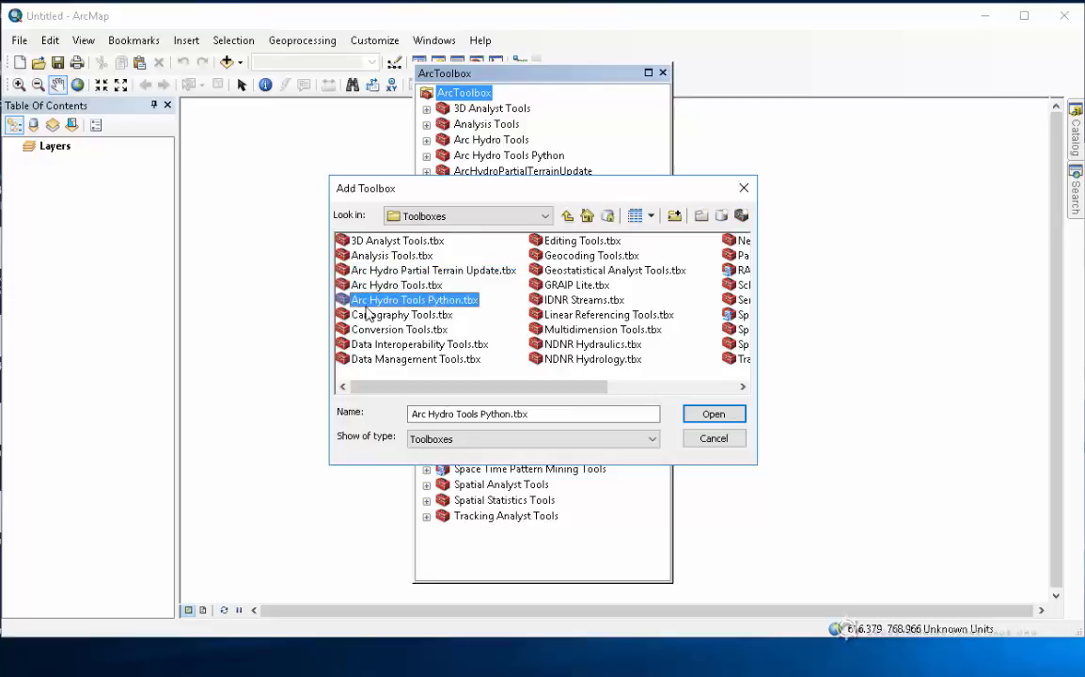
left_click(378, 270)
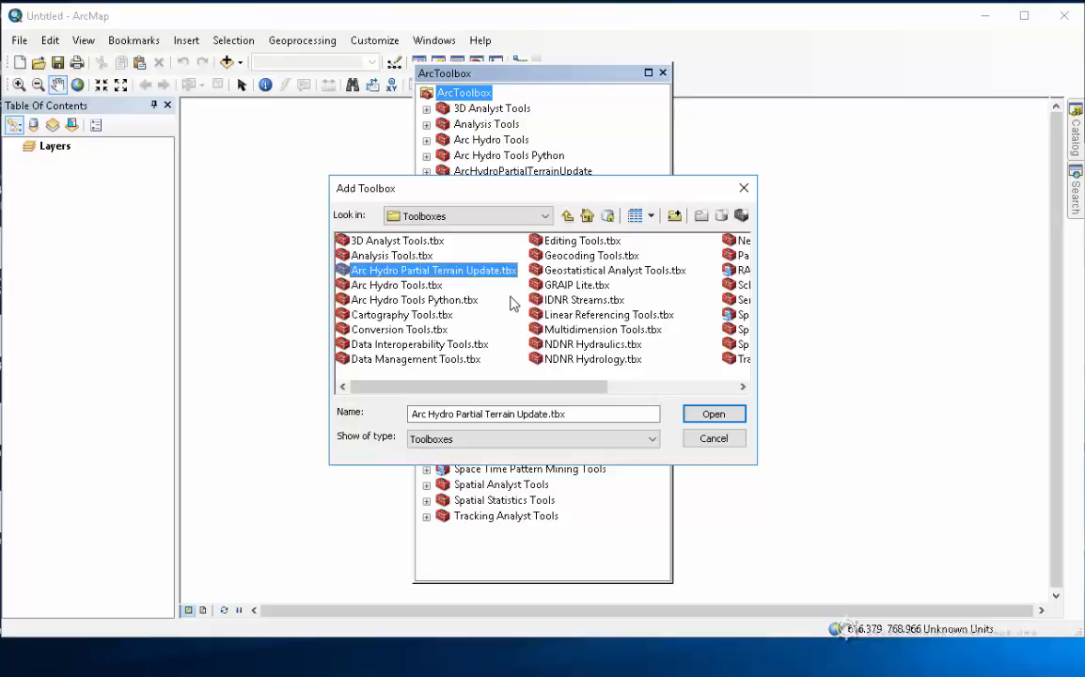
left_click_drag(480, 195, 478, 292)
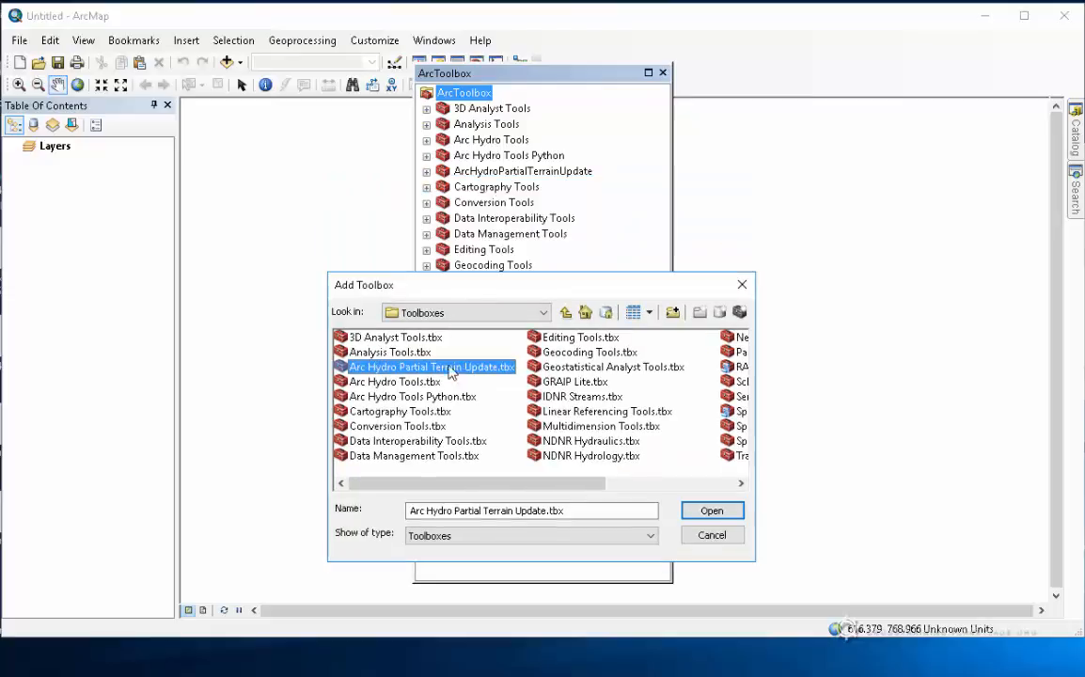
left_click(480, 312)
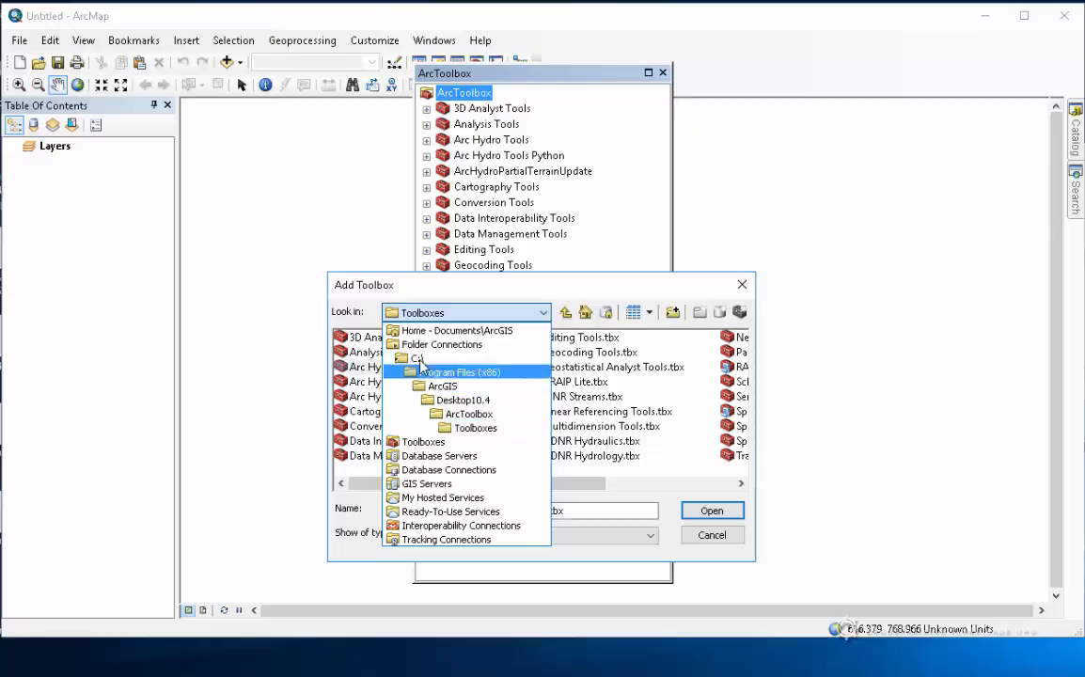
left_click(453, 312)
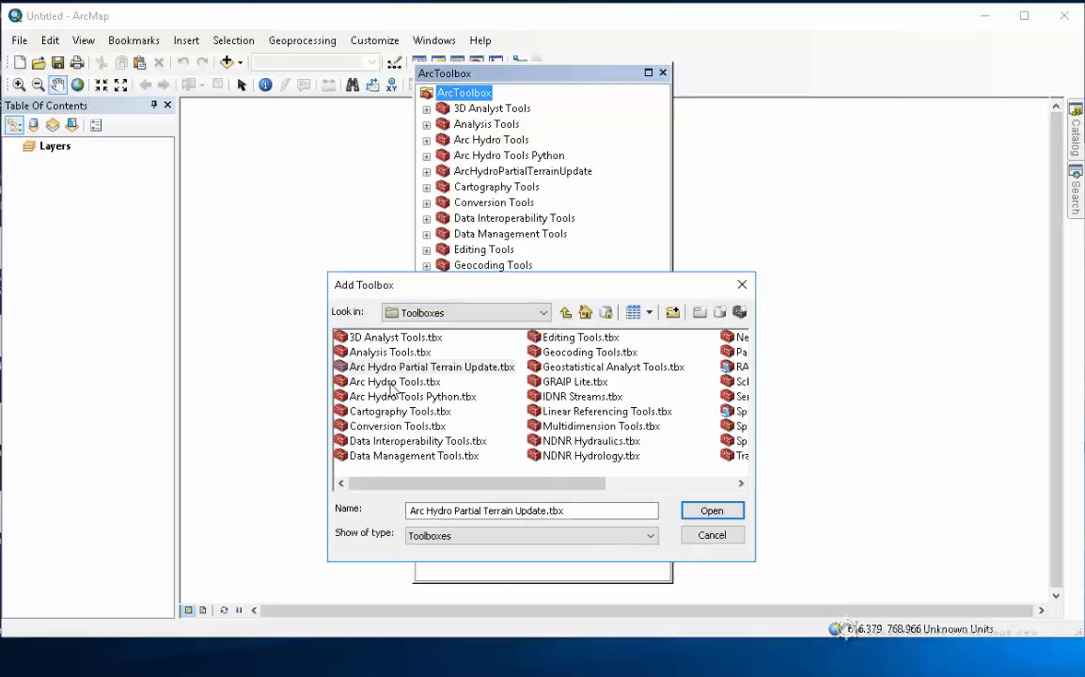
left_click(721, 541)
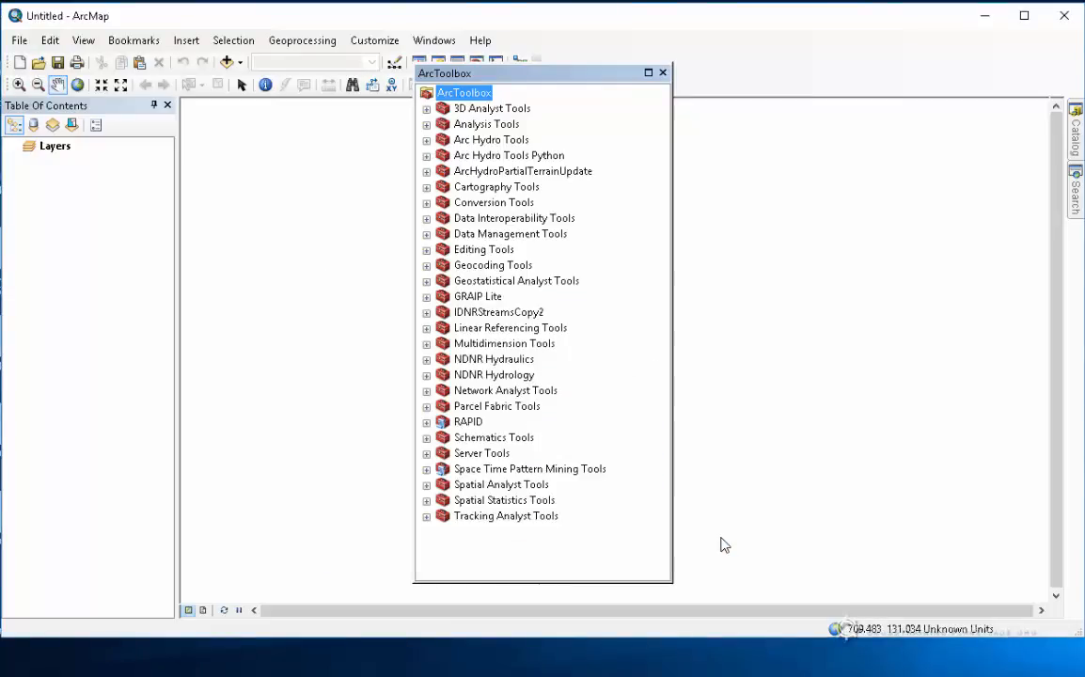